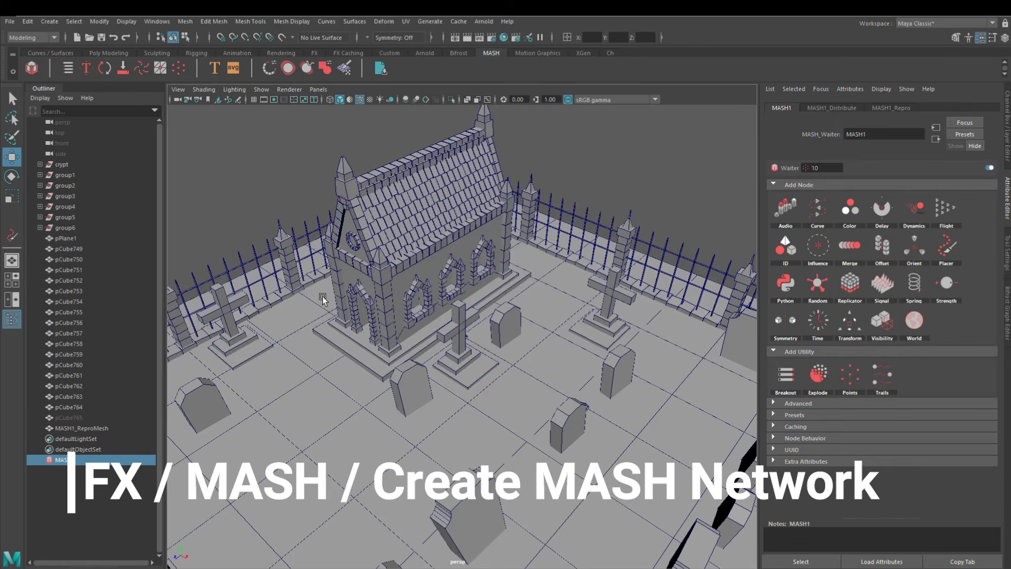
Set the distribution type of the MASH1 network to Mesh
{"action": "middle_click_drag", "start_coordinate": [578, 309], "coordinate": [517, 272], "text": "alt"}
{"action": "left_click", "coordinate": [832, 107]}
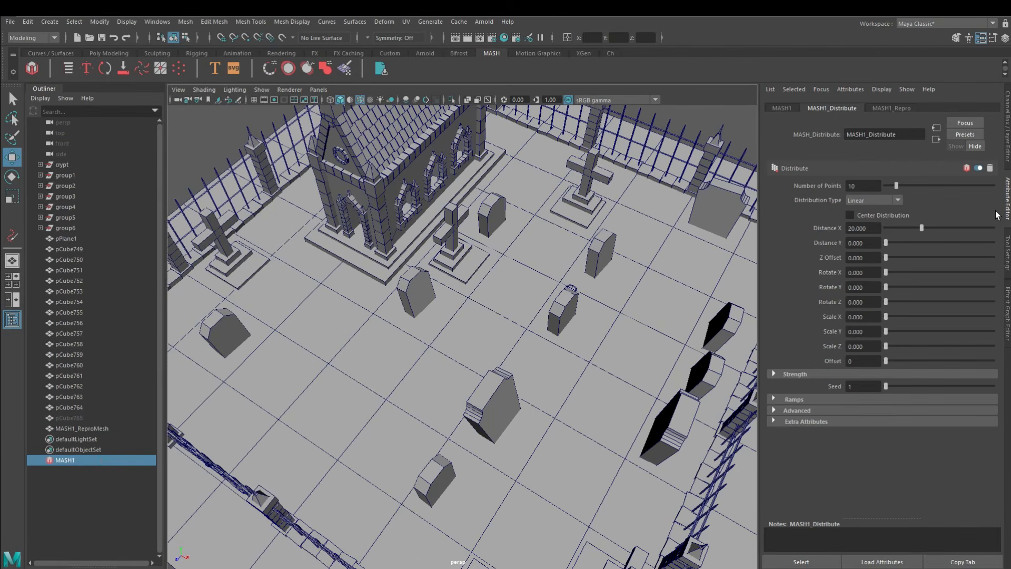
{"action": "left_click", "coordinate": [871, 201]}
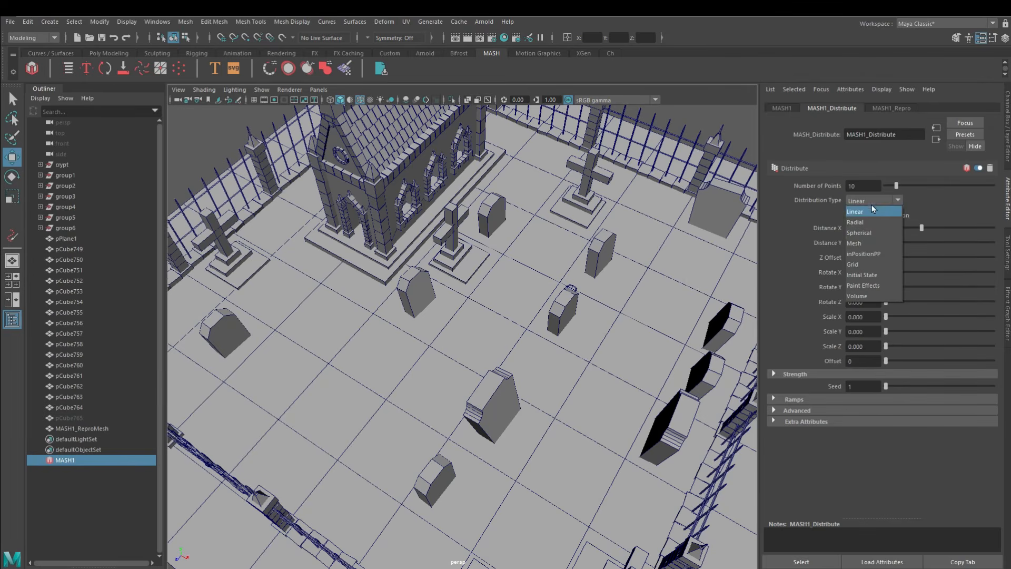
{"action": "left_click", "coordinate": [869, 245]}
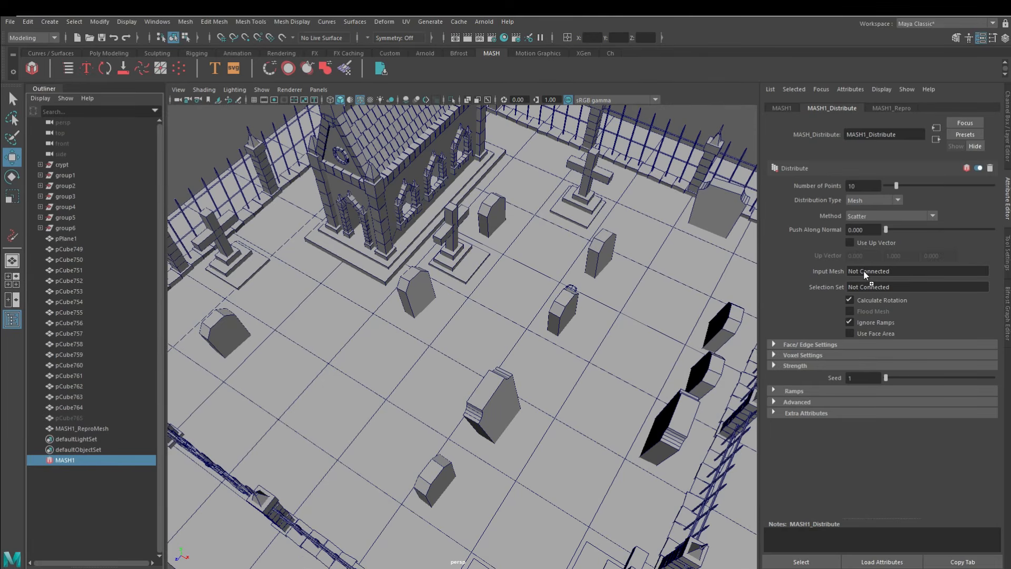
Connect the ground plane pPlane1 as the Distribute node's input mesh and set its number of points to 0
{"action": "middle_click_drag", "start_coordinate": [864, 271], "coordinate": [864, 271]}
{"action": "left_click_drag", "start_coordinate": [382, 370], "coordinate": [419, 380], "text": "alt"}
{"action": "left_click_drag", "start_coordinate": [888, 189], "coordinate": [720, 182]}
{"action": "left_click_drag", "start_coordinate": [517, 398], "coordinate": [484, 375], "text": "alt"}
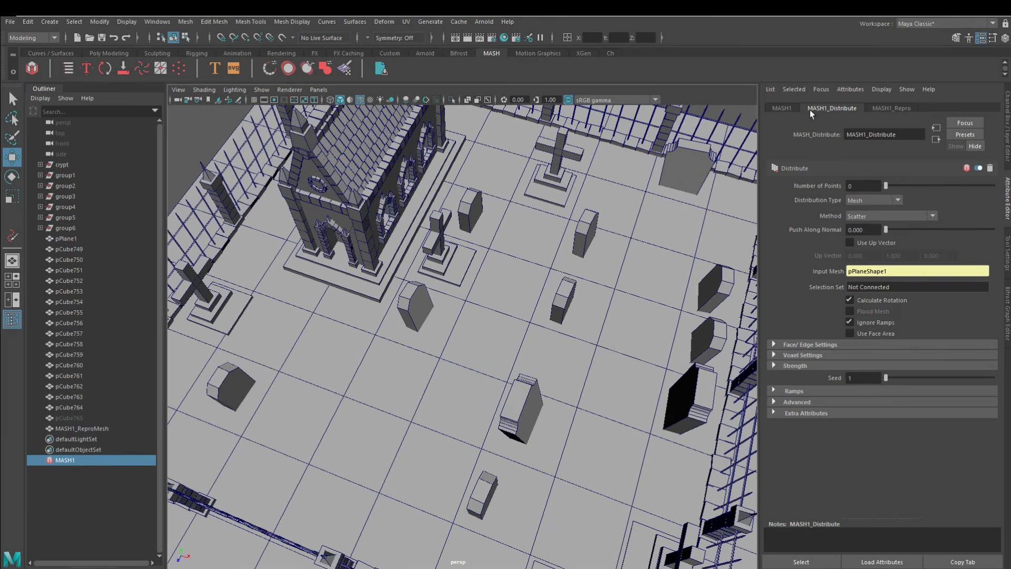
Add a Placer node to the MASH1 network and activate its Add brush
{"action": "left_click", "coordinate": [784, 109]}
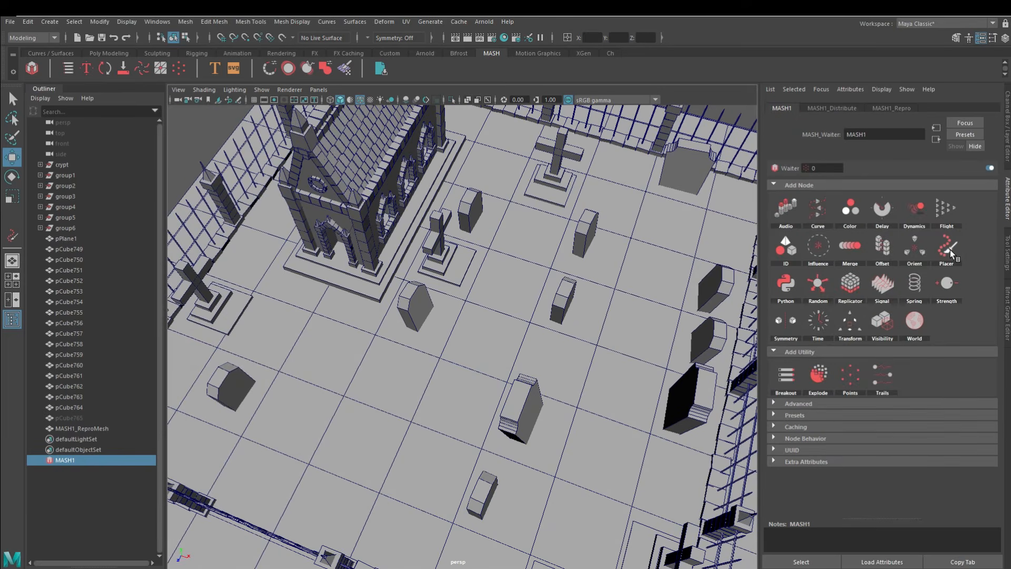
{"action": "left_click", "coordinate": [951, 251]}
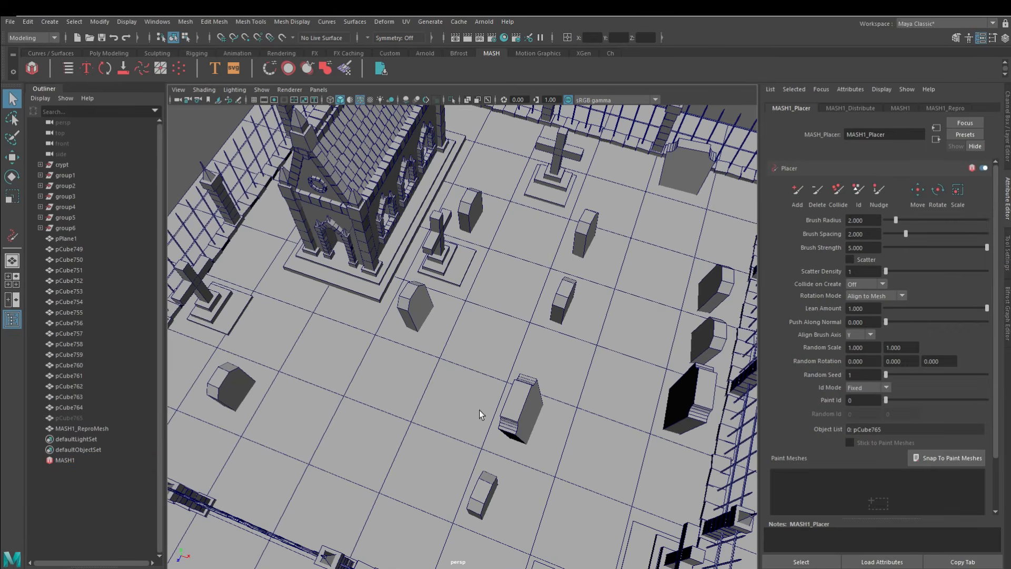
{"action": "left_click", "coordinate": [798, 191]}
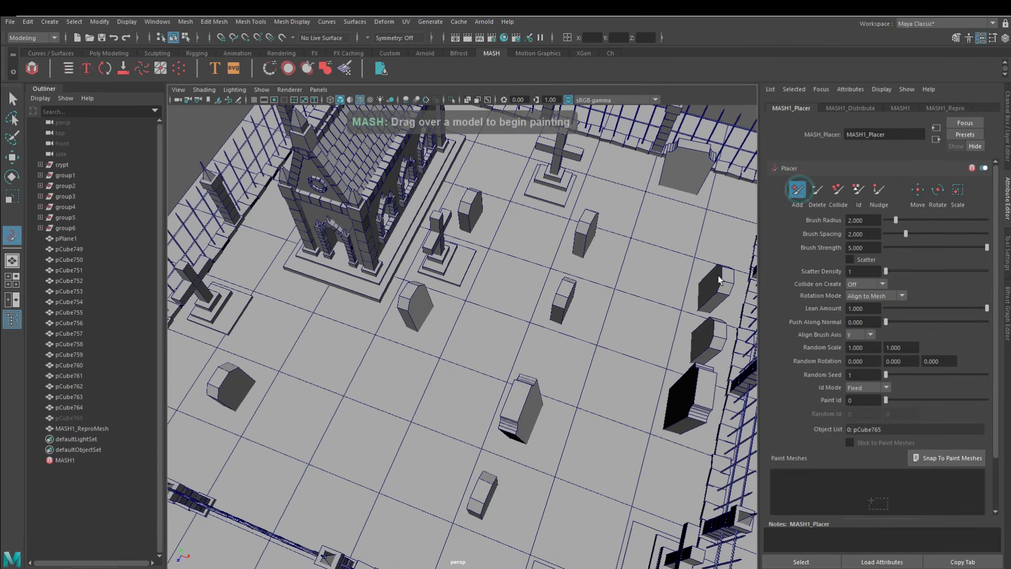
Enable Scatter on the Placer and set its brush radius to 0.5 and brush spacing to 0
{"action": "middle_click_drag", "start_coordinate": [461, 437], "coordinate": [517, 391], "text": "alt"}
{"action": "left_click_drag", "start_coordinate": [516, 391], "coordinate": [557, 388], "text": "alt"}
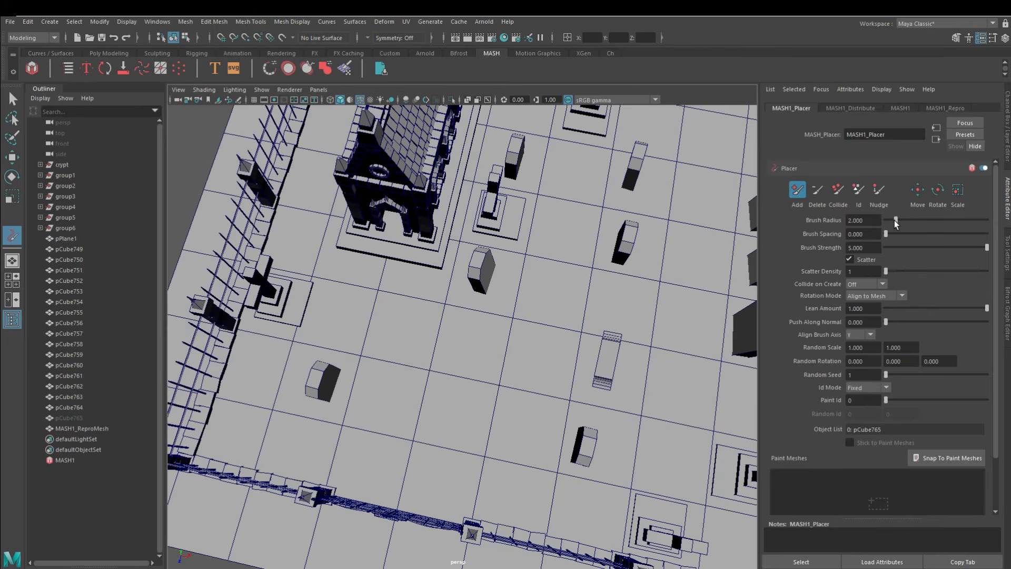
{"action": "left_click_drag", "start_coordinate": [896, 220], "coordinate": [888, 220]}
{"action": "mouse_move", "coordinate": [403, 479]}
{"action": "left_mouse_down"}
{"action": "mouse_move", "coordinate": [413, 469]}
{"action": "mouse_move", "coordinate": [369, 261]}
{"action": "left_mouse_up"}
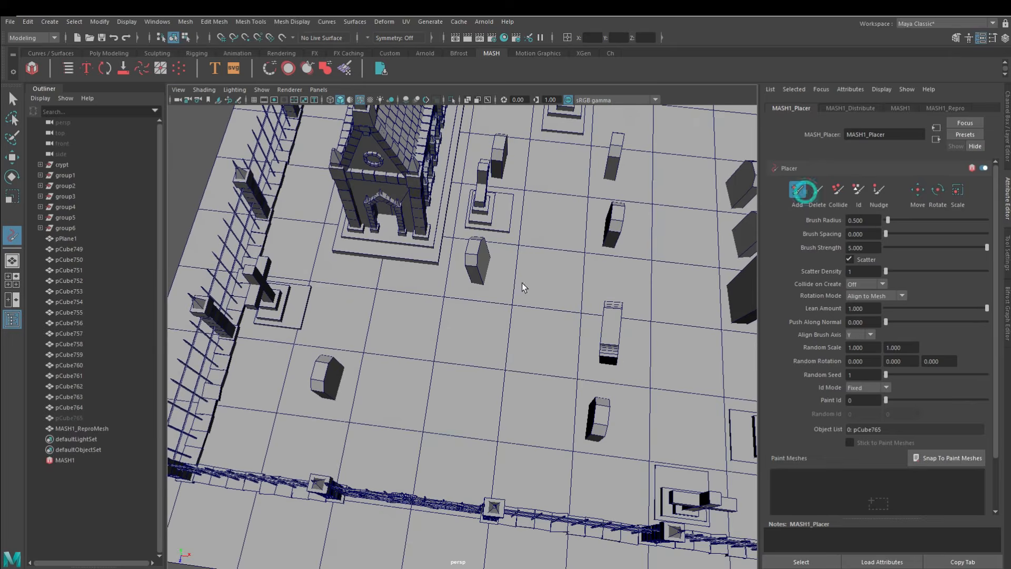
Paint scattered pebbles over the ground plane to form paths in front of the crypt and between the gravestones
{"action": "left_click_drag", "start_coordinate": [422, 467], "coordinate": [373, 287]}
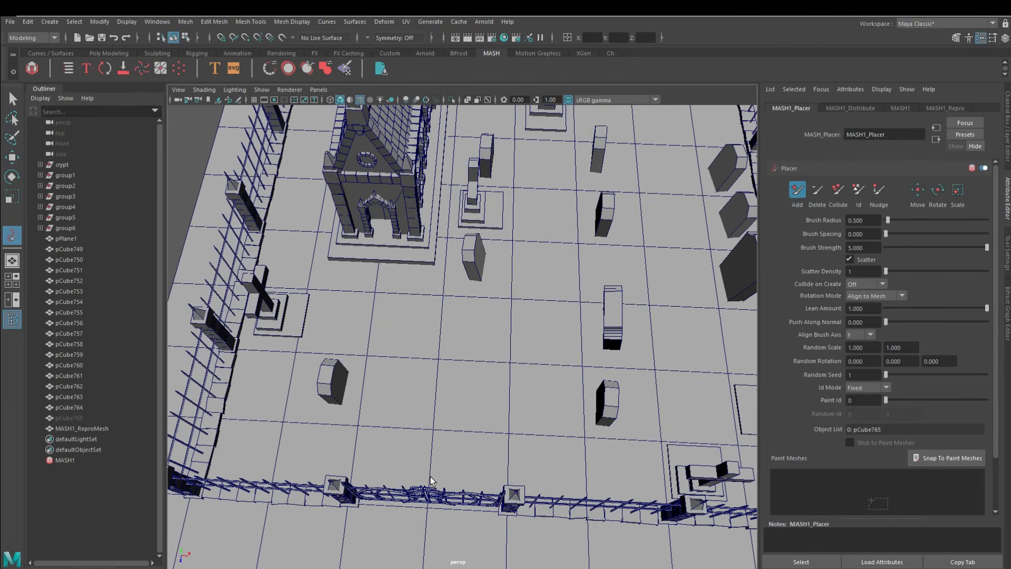
{"action": "mouse_move", "coordinate": [430, 480]}
{"action": "left_mouse_down"}
{"action": "mouse_move", "coordinate": [438, 335]}
{"action": "mouse_move", "coordinate": [327, 322]}
{"action": "mouse_move", "coordinate": [363, 270]}
{"action": "left_mouse_up"}
{"action": "mouse_move", "coordinate": [416, 295]}
{"action": "left_mouse_down", "text": "alt"}
{"action": "mouse_move", "coordinate": [440, 341]}
{"action": "mouse_move", "coordinate": [505, 337]}
{"action": "left_mouse_up", "text": "alt"}
{"action": "middle_click_drag", "start_coordinate": [491, 276], "coordinate": [454, 359], "text": "alt"}
{"action": "mouse_move", "coordinate": [454, 337]}
{"action": "left_mouse_down"}
{"action": "mouse_move", "coordinate": [445, 184]}
{"action": "mouse_move", "coordinate": [444, 202]}
{"action": "left_mouse_up"}
{"action": "left_click_drag", "start_coordinate": [450, 350], "coordinate": [466, 382]}
{"action": "mouse_move", "coordinate": [598, 384]}
{"action": "middle_mouse_down", "text": "alt"}
{"action": "mouse_move", "coordinate": [560, 386]}
{"action": "mouse_move", "coordinate": [489, 432]}
{"action": "middle_mouse_up", "text": "alt"}
{"action": "left_click_drag", "start_coordinate": [487, 376], "coordinate": [466, 389]}
{"action": "mouse_move", "coordinate": [466, 351]}
{"action": "left_mouse_down"}
{"action": "mouse_move", "coordinate": [471, 185]}
{"action": "mouse_move", "coordinate": [509, 137]}
{"action": "mouse_move", "coordinate": [466, 174]}
{"action": "left_mouse_up"}
{"action": "mouse_move", "coordinate": [461, 316]}
{"action": "left_mouse_down"}
{"action": "mouse_move", "coordinate": [458, 378]}
{"action": "mouse_move", "coordinate": [486, 331]}
{"action": "left_mouse_up"}
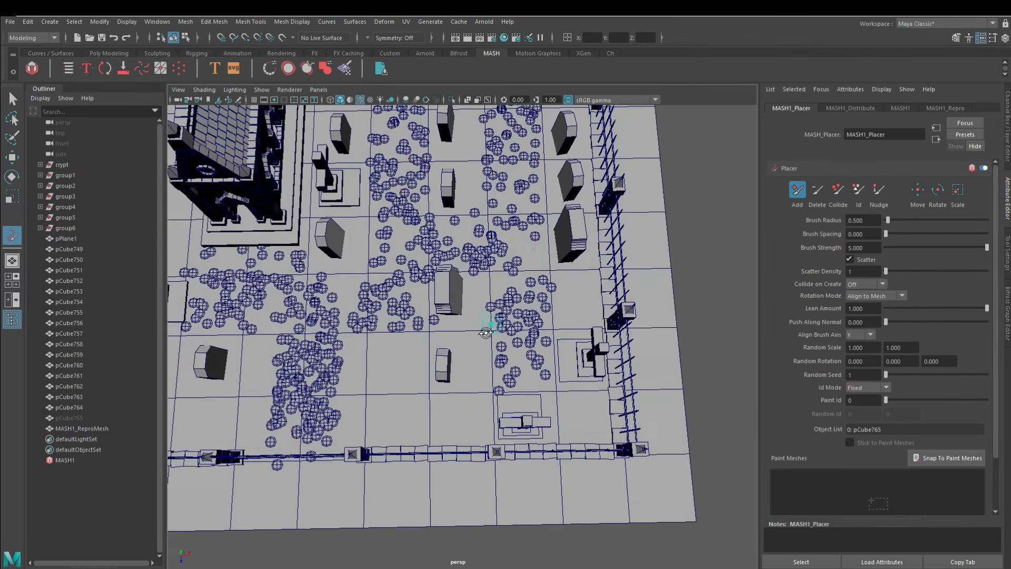
{"action": "scroll", "coordinate": [486, 331], "scroll_direction": "down", "scroll_amount": 3}
{"action": "middle_click_drag", "start_coordinate": [486, 332], "coordinate": [584, 346], "text": "alt"}
{"action": "left_click_drag", "start_coordinate": [585, 345], "coordinate": [479, 287], "text": "alt"}
{"action": "scroll", "coordinate": [506, 325], "scroll_direction": "up", "scroll_amount": 8}
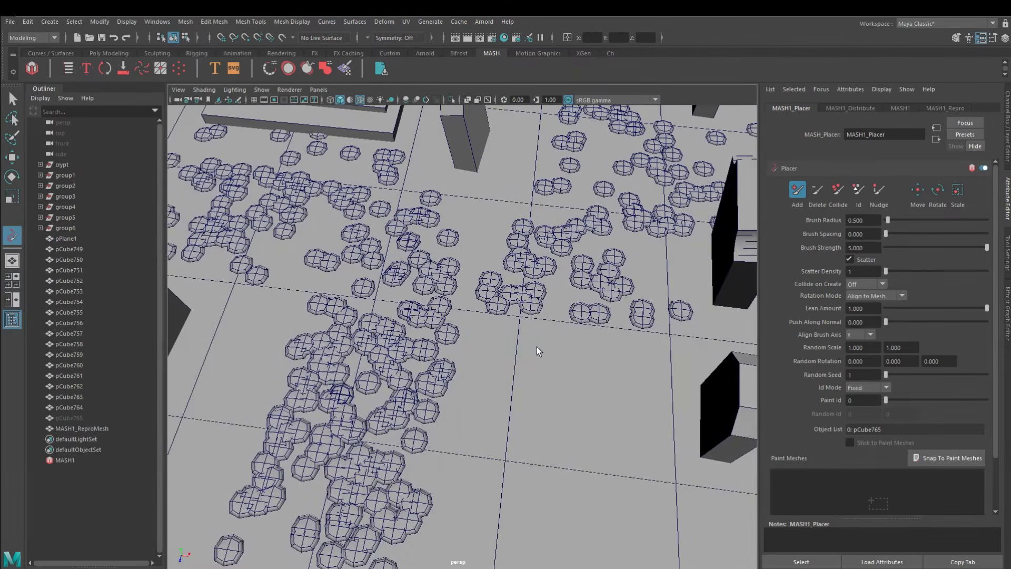
Add a Random node to the MASH1 network
{"action": "left_click", "coordinate": [859, 110]}
{"action": "left_click", "coordinate": [900, 108]}
{"action": "scroll", "coordinate": [549, 349], "scroll_direction": "down", "scroll_amount": 5}
{"action": "left_click_drag", "start_coordinate": [549, 350], "coordinate": [470, 364], "text": "alt"}
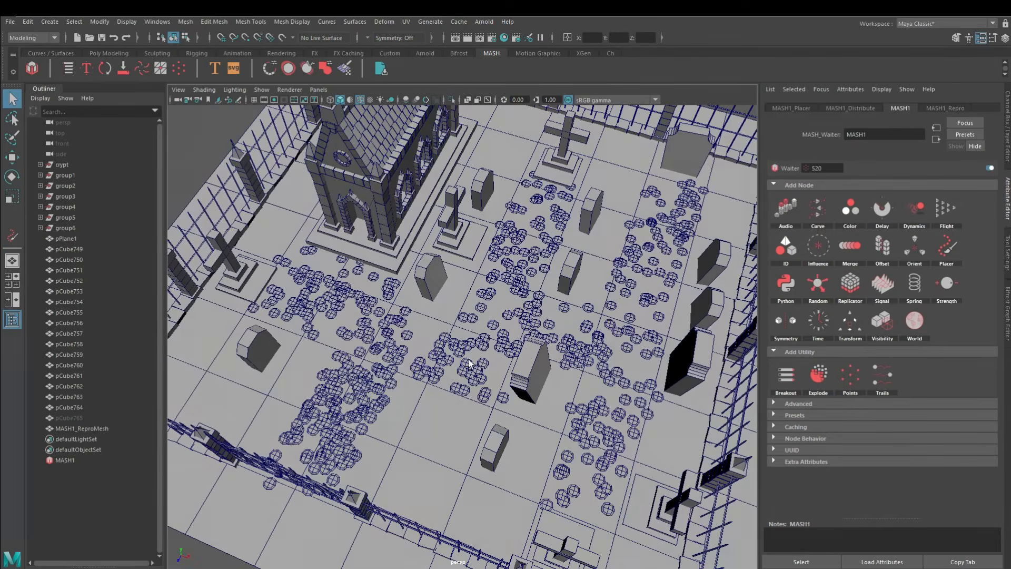
{"action": "left_click", "coordinate": [817, 281]}
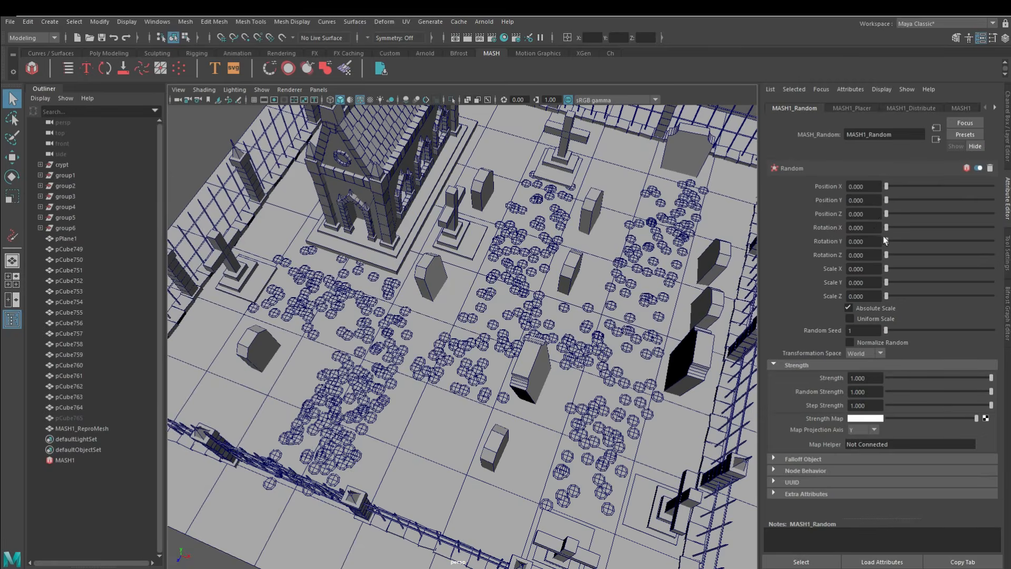
{"action": "left_click_drag", "start_coordinate": [886, 215], "coordinate": [887, 191]}
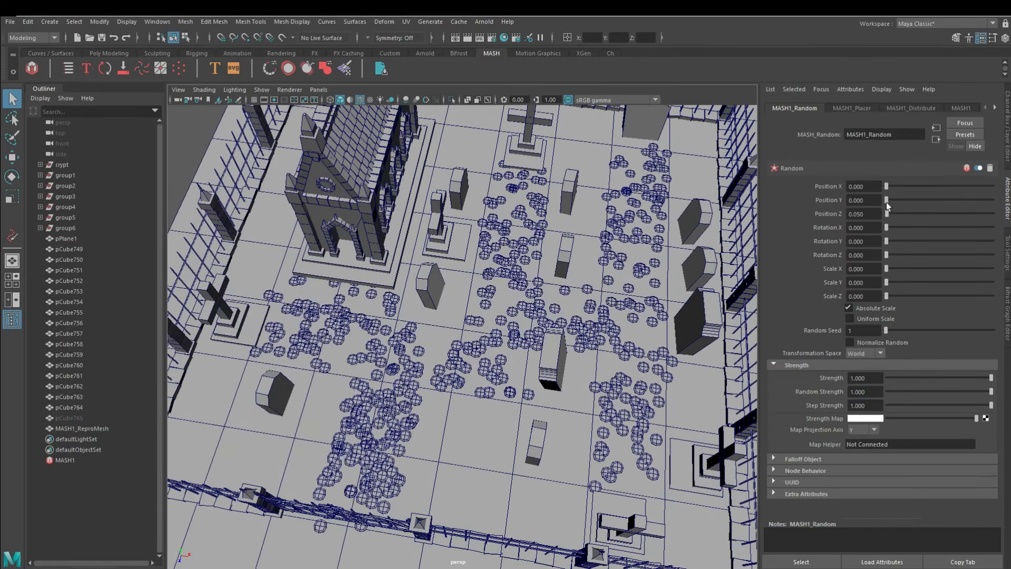
{"action": "left_click_drag", "start_coordinate": [622, 273], "coordinate": [641, 285], "text": "alt"}
Erase stray pebbles around the gravestones and crosses with the Placer's Delete brush
{"action": "left_click", "coordinate": [847, 109]}
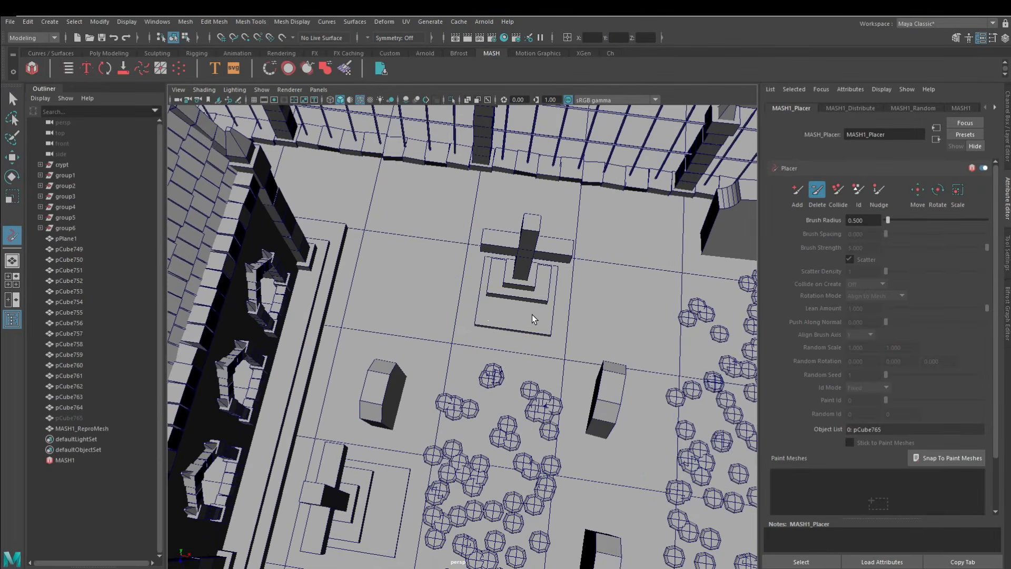
{"action": "left_click_drag", "start_coordinate": [535, 316], "coordinate": [586, 300], "text": "alt"}
{"action": "scroll", "coordinate": [378, 406], "scroll_direction": "up", "scroll_amount": 2}
{"action": "middle_click_drag", "start_coordinate": [378, 406], "coordinate": [501, 158], "text": "alt"}
{"action": "left_click_drag", "start_coordinate": [477, 400], "coordinate": [458, 371], "text": "alt"}
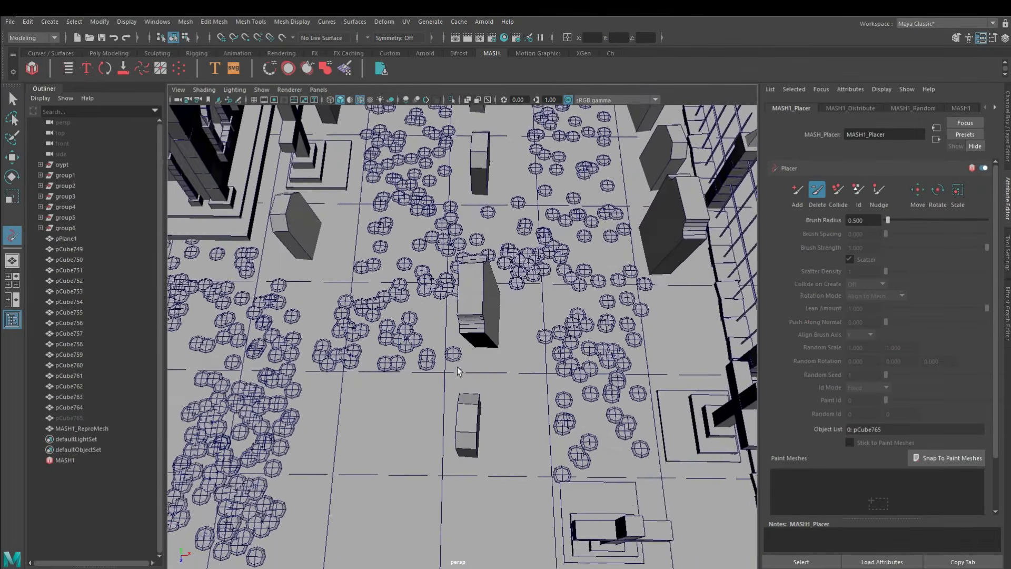
{"action": "left_click_drag", "start_coordinate": [484, 312], "coordinate": [509, 409], "text": "alt"}
{"action": "scroll", "coordinate": [555, 332], "scroll_direction": "up", "scroll_amount": 4}
{"action": "scroll", "coordinate": [555, 332], "scroll_direction": "down", "scroll_amount": 3}
{"action": "left_click_drag", "start_coordinate": [555, 332], "coordinate": [467, 393], "text": "alt"}
{"action": "scroll", "coordinate": [497, 271], "scroll_direction": "down", "scroll_amount": 4}
{"action": "middle_click_drag", "start_coordinate": [467, 393], "coordinate": [716, 401], "text": "alt"}
{"action": "scroll", "coordinate": [403, 366], "scroll_direction": "up", "scroll_amount": 4}
{"action": "scroll", "coordinate": [415, 348], "scroll_direction": "down", "scroll_amount": 3}
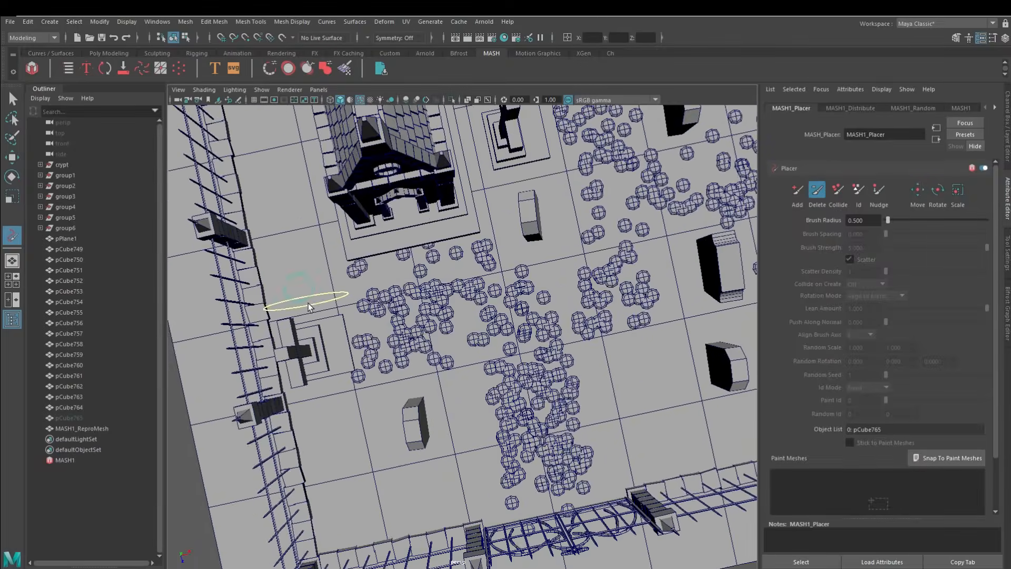
{"action": "left_click_drag", "start_coordinate": [473, 407], "coordinate": [490, 377], "text": "alt"}
{"action": "scroll", "coordinate": [497, 390], "scroll_direction": "down", "scroll_amount": 4}
Set the Random node's Rotation Y to 180 and its scale to X 0.9, Y 1.2 and Z 1.05
{"action": "left_click", "coordinate": [850, 109]}
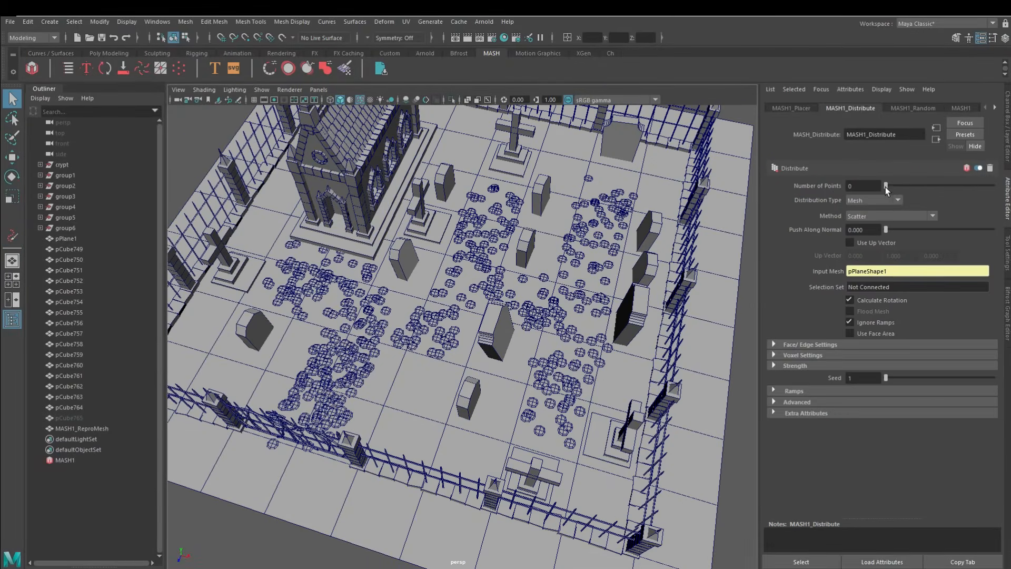
{"action": "left_click_drag", "start_coordinate": [404, 320], "coordinate": [421, 309], "text": "alt"}
{"action": "left_click", "coordinate": [915, 109]}
{"action": "left_click", "coordinate": [79, 460]}
{"action": "left_click", "coordinate": [831, 109]}
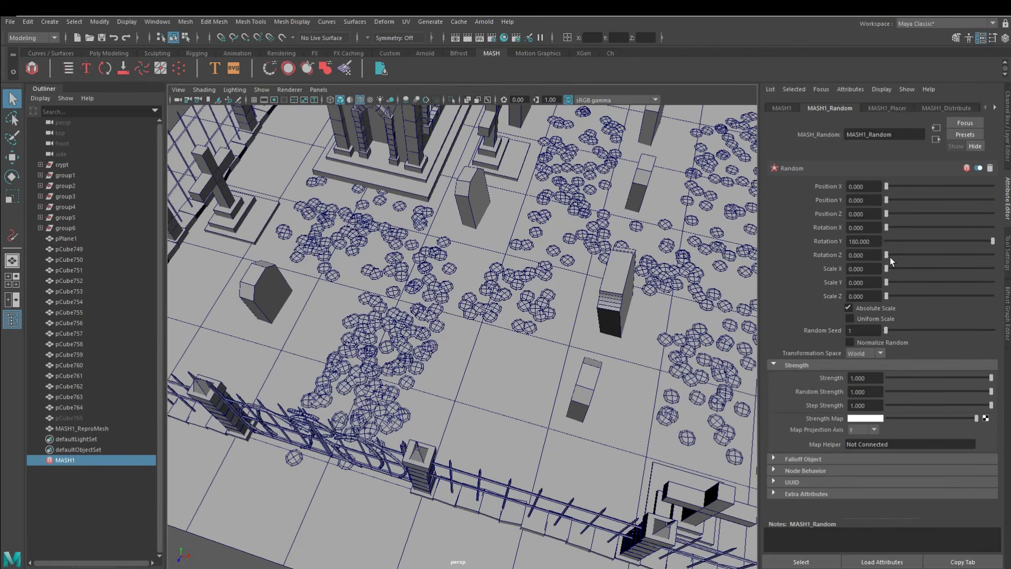
{"action": "mouse_move", "coordinate": [887, 268]}
{"action": "left_mouse_down"}
{"action": "mouse_move", "coordinate": [899, 269]}
{"action": "mouse_move", "coordinate": [897, 297]}
{"action": "mouse_move", "coordinate": [896, 269]}
{"action": "left_mouse_up"}
{"action": "scroll", "coordinate": [560, 325], "scroll_direction": "up", "scroll_amount": 3}
{"action": "left_click_drag", "start_coordinate": [560, 326], "coordinate": [568, 328], "text": "alt"}
{"action": "left_click_drag", "start_coordinate": [887, 282], "coordinate": [899, 283]}
{"action": "left_click_drag", "start_coordinate": [569, 295], "coordinate": [566, 263], "text": "alt"}
{"action": "middle_click_drag", "start_coordinate": [566, 263], "coordinate": [564, 229], "text": "alt"}
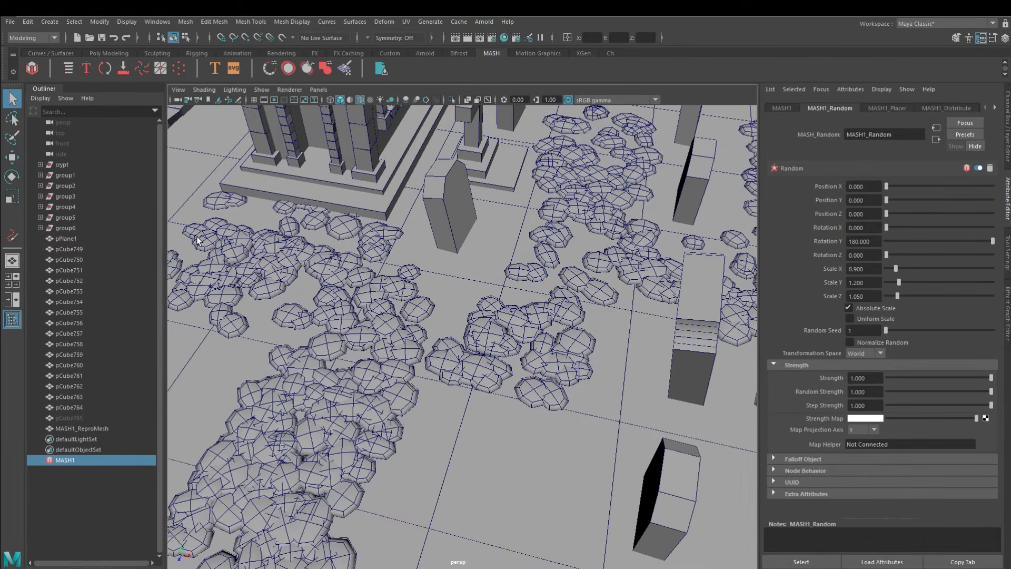
Scale the source pebble pCube765 down to 0.101 in X, 0.027 in Y and 0.101 in Z
{"action": "left_click", "coordinate": [87, 417]}
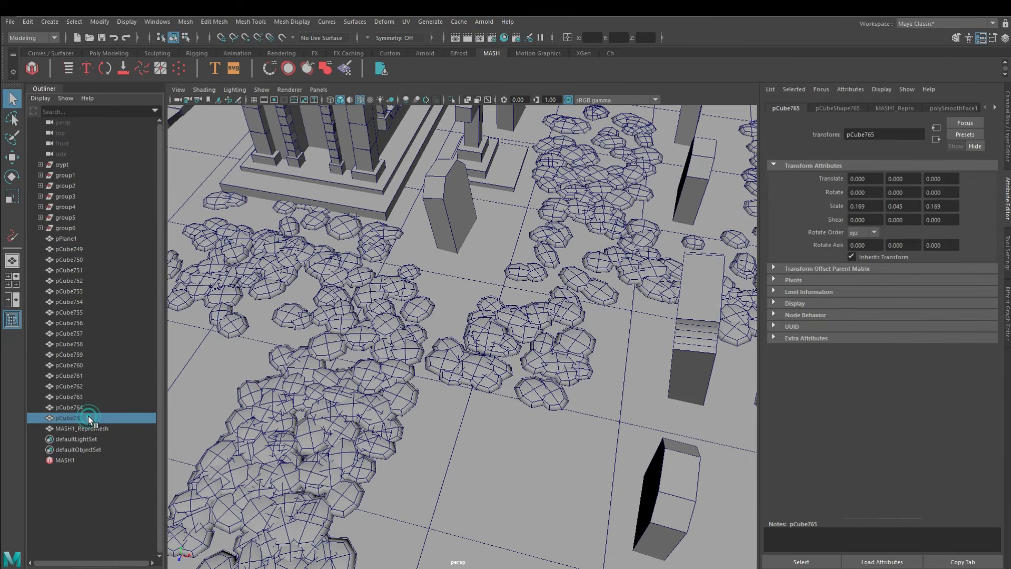
{"action": "left_click", "coordinate": [1008, 103]}
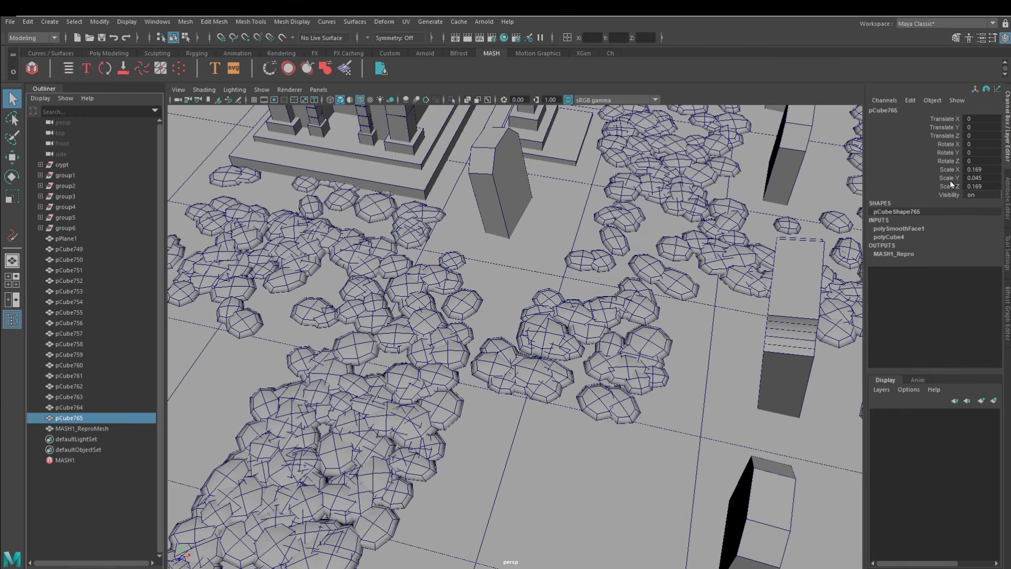
{"action": "left_click", "coordinate": [451, 100]}
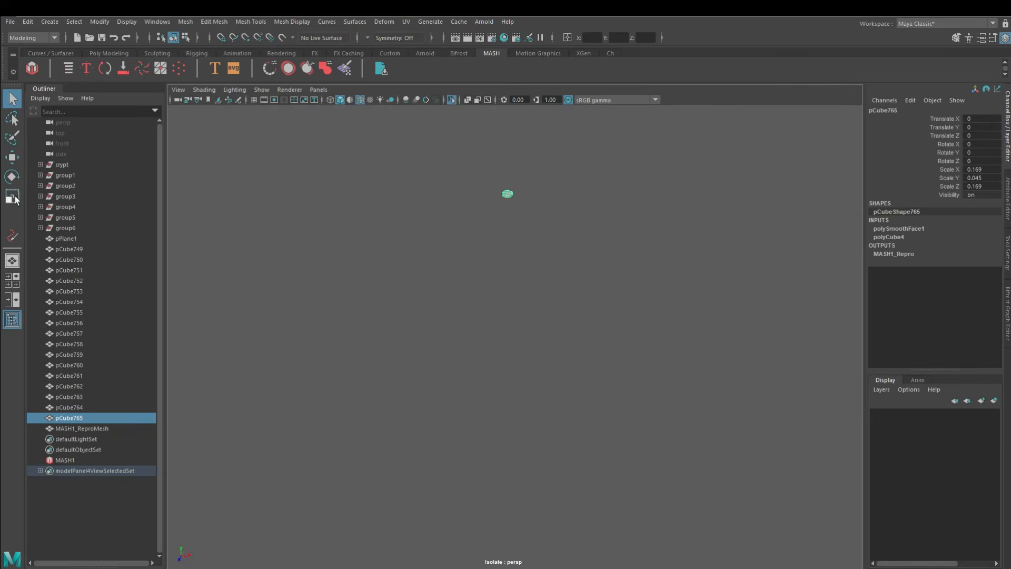
{"action": "left_click", "coordinate": [450, 99]}
{"action": "left_click_drag", "start_coordinate": [469, 250], "coordinate": [452, 250]}
{"action": "scroll", "coordinate": [652, 413], "scroll_direction": "down", "scroll_amount": 4}
{"action": "middle_click_drag", "start_coordinate": [652, 413], "coordinate": [684, 247], "text": "alt"}
{"action": "left_click_drag", "start_coordinate": [522, 109], "coordinate": [522, 116]}
{"action": "middle_click_drag", "start_coordinate": [498, 390], "coordinate": [518, 316], "text": "alt"}
{"action": "left_click_drag", "start_coordinate": [519, 316], "coordinate": [497, 258], "text": "alt"}
{"action": "middle_click_drag", "start_coordinate": [498, 216], "coordinate": [491, 269], "text": "alt"}
{"action": "left_click_drag", "start_coordinate": [513, 273], "coordinate": [519, 321], "text": "alt"}
{"action": "left_click_drag", "start_coordinate": [527, 220], "coordinate": [535, 227]}
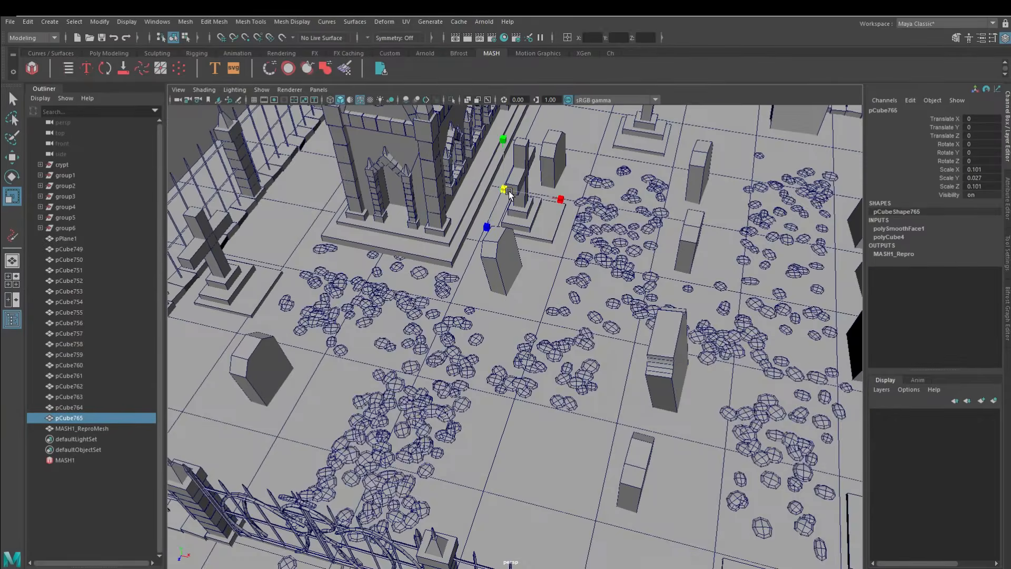
Show the scene shaded without wireframe and fine-tune the source pebble's scale against the painted paths
{"action": "scroll", "coordinate": [533, 228], "scroll_direction": "up", "scroll_amount": 4}
{"action": "middle_click_drag", "start_coordinate": [531, 228], "coordinate": [543, 273], "text": "alt"}
{"action": "left_click_drag", "start_coordinate": [542, 204], "coordinate": [553, 217]}
{"action": "key", "text": "alt+5"}
{"action": "scroll", "coordinate": [523, 357], "scroll_direction": "down", "scroll_amount": 5}
{"action": "mouse_move", "coordinate": [524, 357]}
{"action": "left_mouse_down", "text": "alt"}
{"action": "mouse_move", "coordinate": [374, 299]}
{"action": "mouse_move", "coordinate": [527, 269]}
{"action": "left_mouse_up", "text": "alt"}
{"action": "middle_click_drag", "start_coordinate": [527, 269], "coordinate": [536, 361], "text": "alt"}
{"action": "left_click_drag", "start_coordinate": [535, 361], "coordinate": [519, 395], "text": "alt"}
{"action": "left_click_drag", "start_coordinate": [477, 313], "coordinate": [483, 319]}
{"action": "left_click_drag", "start_coordinate": [483, 319], "coordinate": [476, 337], "text": "alt"}
{"action": "left_click_drag", "start_coordinate": [492, 263], "coordinate": [488, 292], "text": "alt"}
{"action": "middle_click_drag", "start_coordinate": [515, 358], "coordinate": [485, 269], "text": "alt"}
{"action": "left_click_drag", "start_coordinate": [485, 269], "coordinate": [589, 273], "text": "alt"}
{"action": "left_click", "coordinate": [795, 114]}
{"action": "left_click_drag", "start_coordinate": [587, 311], "coordinate": [582, 335], "text": "alt"}
{"action": "left_click", "coordinate": [187, 362]}
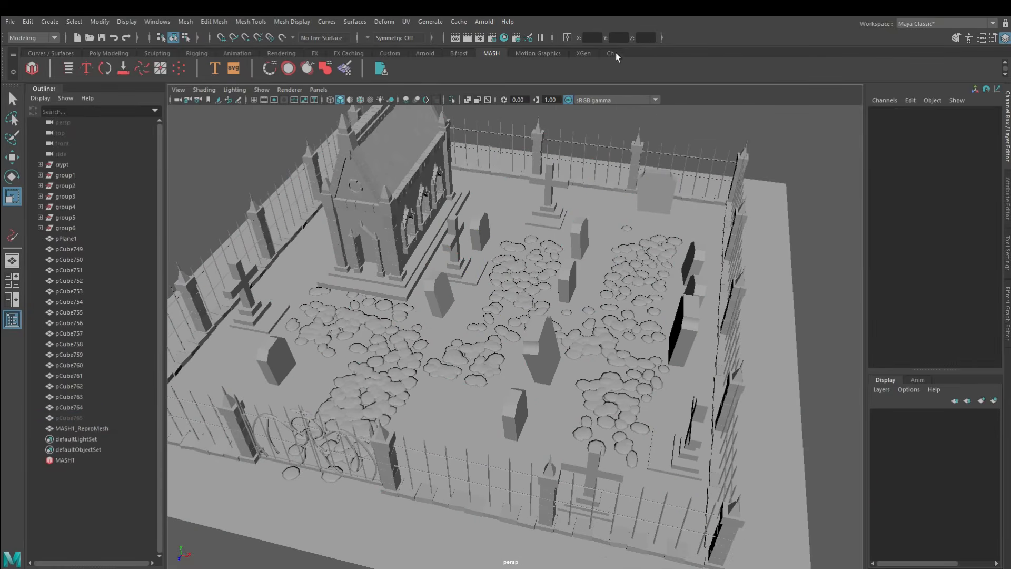
Create a polygon plane and raise it above the graveyard beside the crypt
{"action": "left_click", "coordinate": [611, 53]}
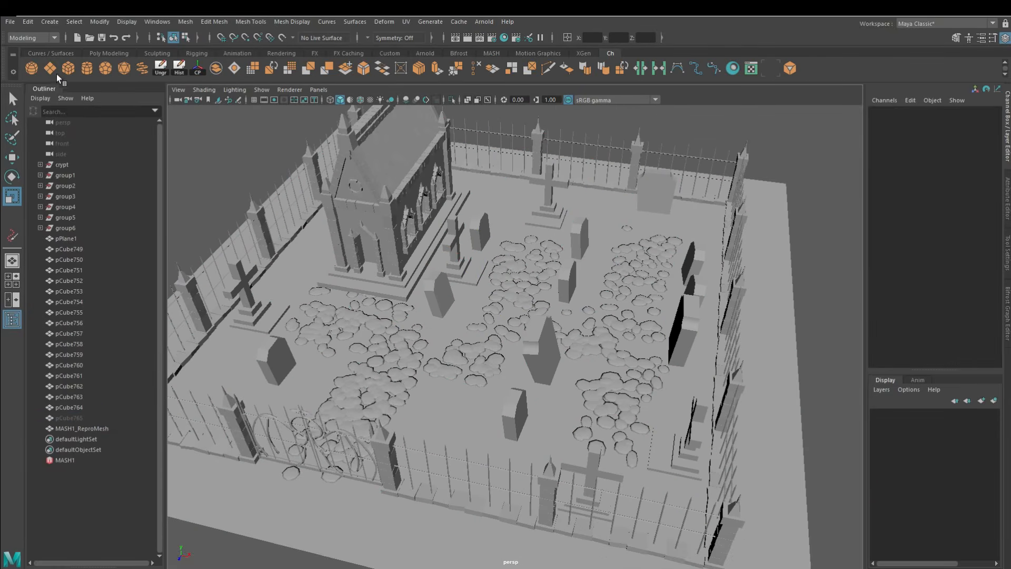
{"action": "left_click", "coordinate": [50, 68]}
{"action": "left_click_drag", "start_coordinate": [470, 280], "coordinate": [527, 345]}
{"action": "left_click_drag", "start_coordinate": [502, 278], "coordinate": [505, 210]}
{"action": "right_click_drag", "start_coordinate": [517, 221], "coordinate": [591, 294], "text": "alt"}
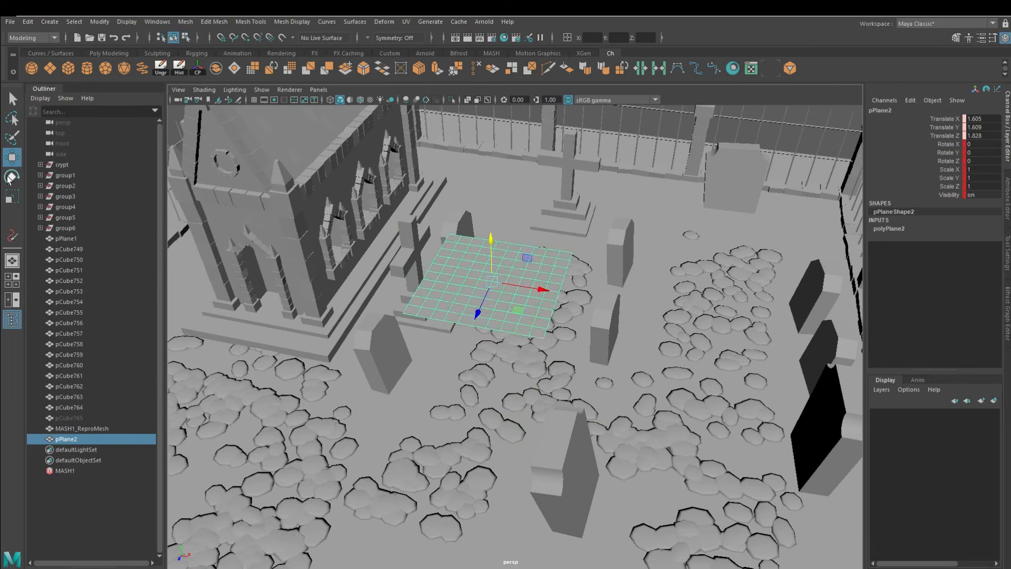
Undo the last changes to the new plane, reposition it above the graves and rotate it upright
{"action": "key", "text": "ctrl+z"}
{"action": "key", "text": "ctrl+z"}
{"action": "key", "text": "ctrl+z"}
{"action": "left_click_drag", "start_coordinate": [428, 301], "coordinate": [599, 446]}
{"action": "left_click_drag", "start_coordinate": [547, 380], "coordinate": [530, 321], "text": "alt"}
{"action": "left_click_drag", "start_coordinate": [527, 300], "coordinate": [525, 232]}
{"action": "left_click_drag", "start_coordinate": [519, 247], "coordinate": [441, 361], "text": "alt"}
{"action": "key", "text": "e"}
{"action": "left_click_drag", "start_coordinate": [441, 353], "coordinate": [450, 266], "text": "alt"}
{"action": "left_click_drag", "start_coordinate": [450, 267], "coordinate": [551, 311], "text": "alt"}
Set the plane's subdivisions to 1 in width and 3 in height and scale it into a narrow strip
{"action": "key", "text": "ctrl+a"}
{"action": "left_click", "coordinate": [879, 108]}
{"action": "left_click_drag", "start_coordinate": [907, 206], "coordinate": [891, 220]}
{"action": "key", "text": "r"}
{"action": "left_click_drag", "start_coordinate": [488, 332], "coordinate": [447, 372]}
Delete a component at the strip's upper end and move its upper points to start bending it into a grass blade
{"action": "right_click_drag", "start_coordinate": [429, 230], "coordinate": [395, 230]}
{"action": "left_click", "coordinate": [420, 229]}
{"action": "key", "text": "Delete"}
{"action": "left_click", "coordinate": [431, 230]}
{"action": "key", "text": "w"}
{"action": "left_click_drag", "start_coordinate": [464, 263], "coordinate": [411, 300]}
{"action": "left_click", "coordinate": [399, 246]}
{"action": "left_click_drag", "start_coordinate": [396, 255], "coordinate": [389, 283]}
{"action": "left_click_drag", "start_coordinate": [387, 322], "coordinate": [382, 290], "text": "alt"}
{"action": "left_click_drag", "start_coordinate": [406, 257], "coordinate": [437, 287]}
{"action": "left_click_drag", "start_coordinate": [373, 269], "coordinate": [393, 270]}
{"action": "left_click_drag", "start_coordinate": [392, 269], "coordinate": [493, 192], "text": "alt"}
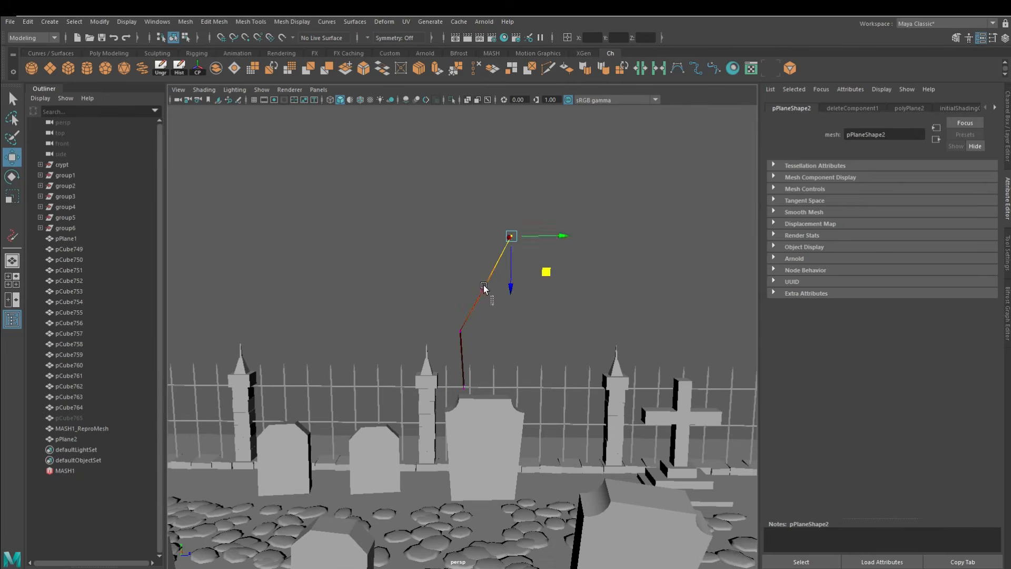
Shift the blade's segments sideways to give it a smoother curve from base to tip
{"action": "left_click_drag", "start_coordinate": [509, 309], "coordinate": [435, 392], "text": "alt"}
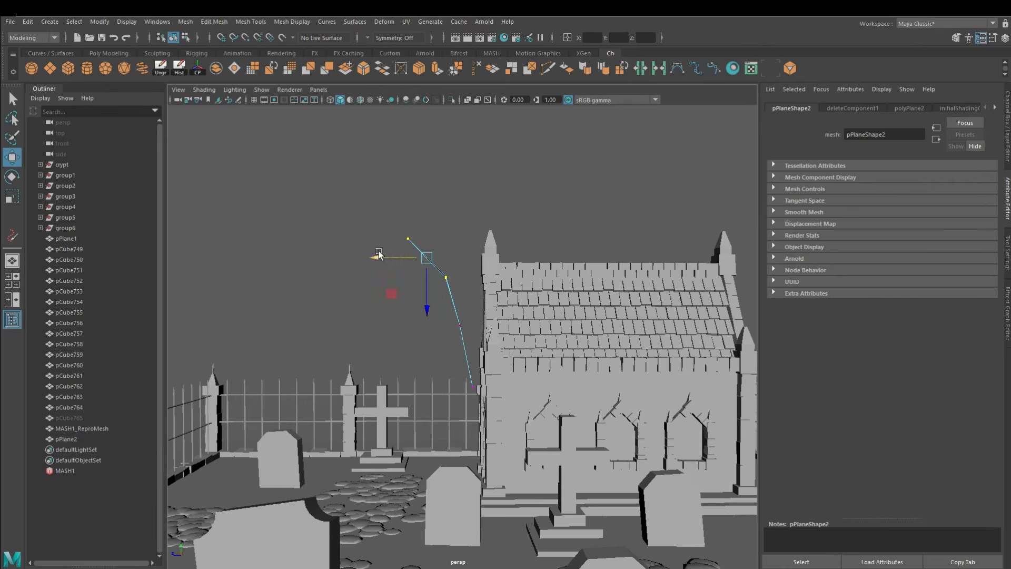
{"action": "left_click_drag", "start_coordinate": [443, 329], "coordinate": [436, 329]}
{"action": "left_click_drag", "start_coordinate": [436, 329], "coordinate": [363, 336], "text": "alt"}
{"action": "right_click_drag", "start_coordinate": [467, 316], "coordinate": [571, 225]}
{"action": "left_click", "coordinate": [467, 321]}
{"action": "left_click_drag", "start_coordinate": [401, 337], "coordinate": [451, 358], "text": "alt"}
{"action": "right_click_drag", "start_coordinate": [464, 356], "coordinate": [463, 329]}
Scale the blade's cross edges to refine its width along its length
{"action": "left_click", "coordinate": [463, 379]}
{"action": "key", "text": "r"}
{"action": "right_click_drag", "start_coordinate": [463, 381], "coordinate": [482, 414], "text": "alt"}
{"action": "left_click_drag", "start_coordinate": [464, 402], "coordinate": [449, 395]}
{"action": "left_click_drag", "start_coordinate": [451, 368], "coordinate": [514, 349], "text": "alt"}
{"action": "left_click", "coordinate": [457, 319]}
{"action": "left_click", "coordinate": [448, 266], "text": "shift"}
{"action": "left_click_drag", "start_coordinate": [495, 298], "coordinate": [466, 300]}
{"action": "left_click_drag", "start_coordinate": [465, 300], "coordinate": [400, 301], "text": "alt"}
{"action": "right_click_drag", "start_coordinate": [422, 290], "coordinate": [464, 253]}
{"action": "right_click_drag", "start_coordinate": [458, 311], "coordinate": [464, 276], "text": "alt"}
{"action": "left_click", "coordinate": [467, 276]}
Move the grass blade's pivot to its base and bring the blade down to the graveyard ground
{"action": "key", "text": "w"}
{"action": "key", "text": "d"}
{"action": "left_click_drag", "start_coordinate": [431, 190], "coordinate": [511, 506]}
{"action": "left_click_drag", "start_coordinate": [526, 519], "coordinate": [483, 521], "text": "alt"}
{"action": "left_click_drag", "start_coordinate": [498, 559], "coordinate": [571, 175], "text": "alt"}
{"action": "type", "text": "0"}
{"action": "key", "text": "Return"}
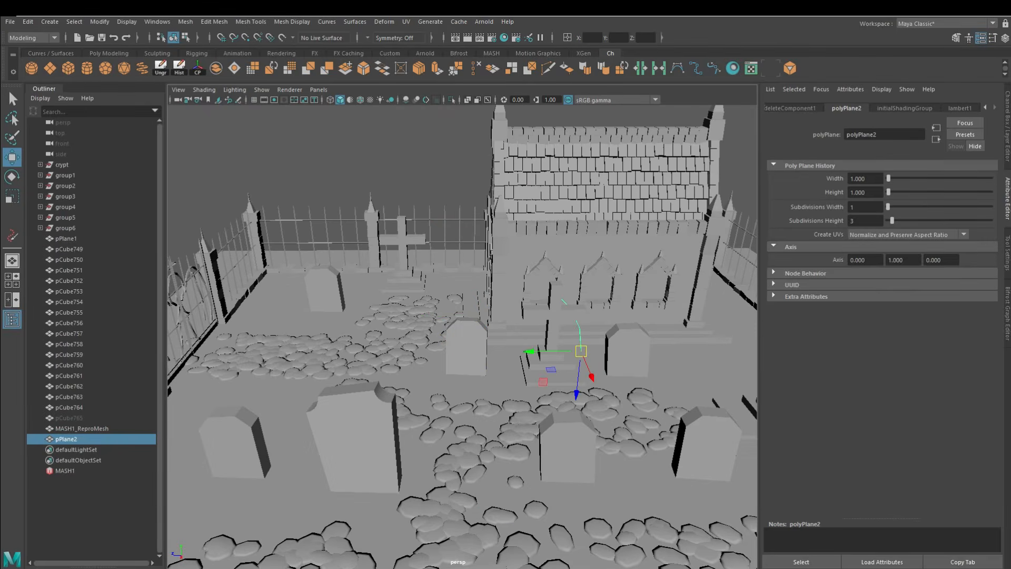
Freeze the grass blade's transformations and create a new MASH network from it
{"action": "left_click", "coordinate": [98, 22]}
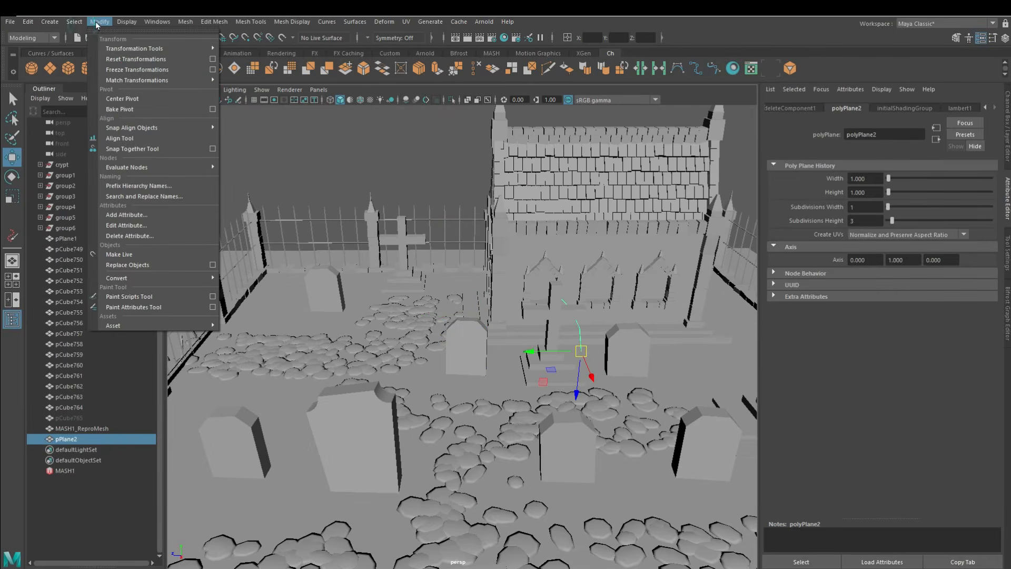
{"action": "left_click", "coordinate": [141, 75]}
{"action": "left_click_drag", "start_coordinate": [432, 295], "coordinate": [520, 449], "text": "alt"}
{"action": "left_click", "coordinate": [503, 451]}
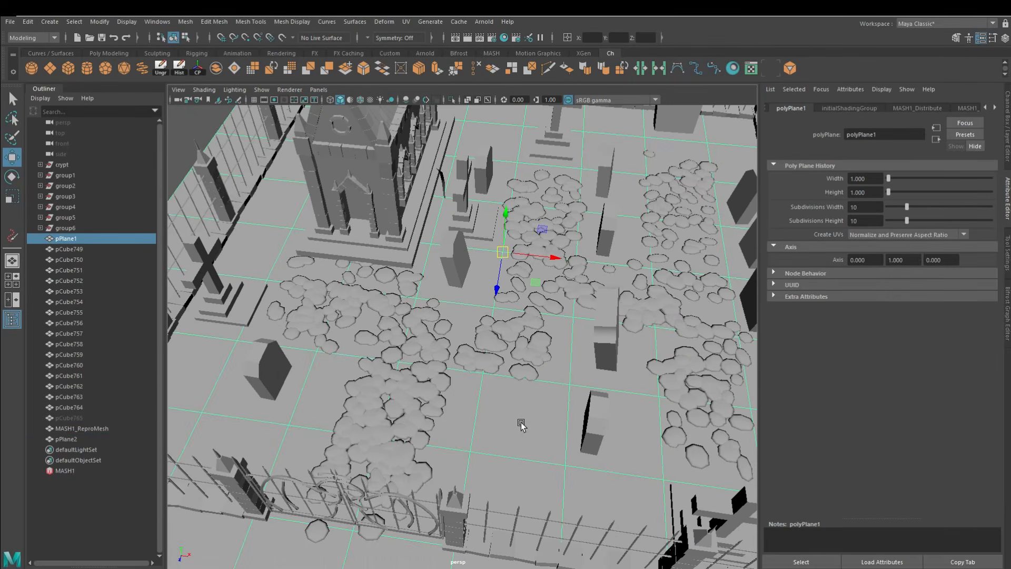
{"action": "left_click", "coordinate": [441, 165]}
{"action": "left_click", "coordinate": [490, 54]}
{"action": "left_click", "coordinate": [32, 69]}
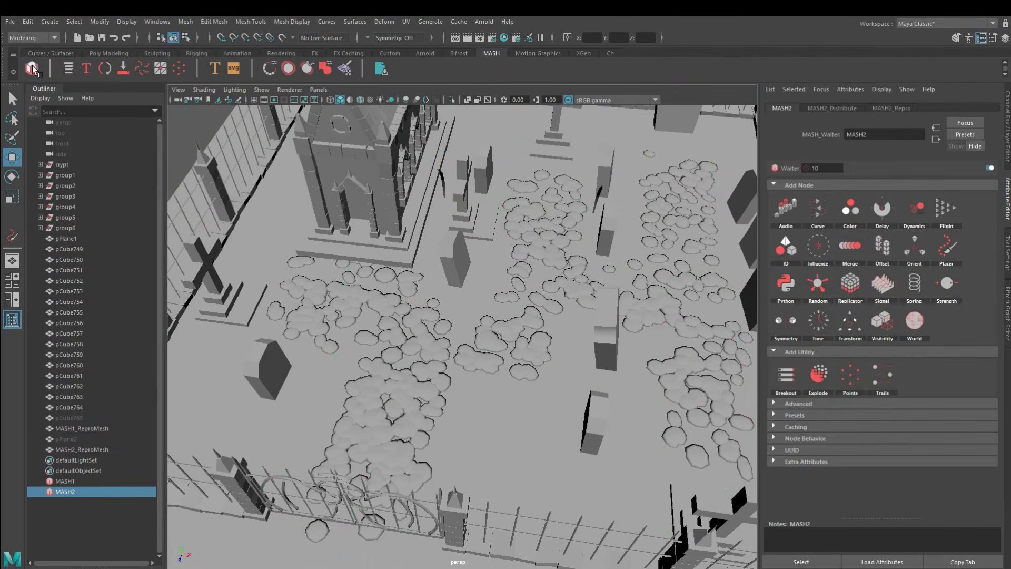
Set the grass network's distribution type to Mesh and connect the ground plane pPlane1 as its input mesh
{"action": "left_click_drag", "start_coordinate": [473, 289], "coordinate": [468, 254], "text": "alt"}
{"action": "left_click", "coordinate": [838, 108]}
{"action": "left_click", "coordinate": [887, 109]}
{"action": "left_click", "coordinate": [787, 108]}
{"action": "left_click", "coordinate": [832, 108]}
{"action": "left_click", "coordinate": [874, 201]}
{"action": "left_click", "coordinate": [877, 248]}
{"action": "left_click", "coordinate": [72, 239]}
{"action": "left_click", "coordinate": [78, 493]}
{"action": "middle_click_drag", "start_coordinate": [894, 276], "coordinate": [866, 273]}
{"action": "mouse_move", "coordinate": [532, 416]}
{"action": "left_mouse_down", "text": "alt"}
{"action": "mouse_move", "coordinate": [517, 372]}
{"action": "mouse_move", "coordinate": [521, 411]}
{"action": "left_mouse_up", "text": "alt"}
Raise the grass network's number of points to 10000 across the ground plane
{"action": "left_click_drag", "start_coordinate": [897, 186], "coordinate": [993, 208]}
{"action": "mouse_move", "coordinate": [559, 327]}
{"action": "left_mouse_down", "text": "alt"}
{"action": "mouse_move", "coordinate": [571, 248]}
{"action": "mouse_move", "coordinate": [568, 322]}
{"action": "left_mouse_up", "text": "alt"}
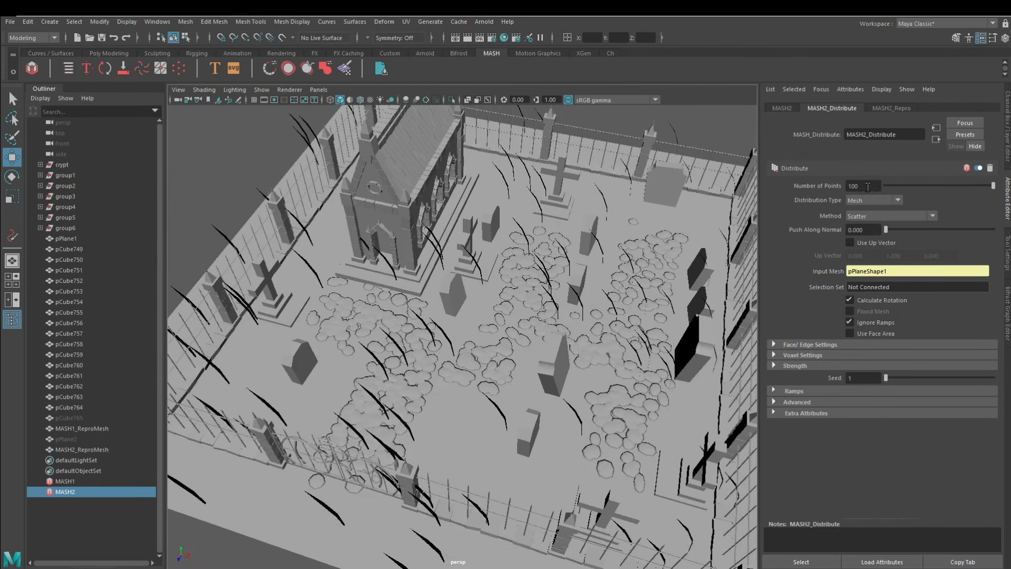
{"action": "key", "text": "Return"}
{"action": "left_click", "coordinate": [867, 187]}
{"action": "type", "text": "0"}
{"action": "key", "text": "Return"}
{"action": "mouse_move", "coordinate": [519, 398]}
{"action": "left_mouse_down", "text": "alt"}
{"action": "mouse_move", "coordinate": [505, 324]}
{"action": "mouse_move", "coordinate": [519, 405]}
{"action": "mouse_move", "coordinate": [516, 384]}
{"action": "left_mouse_up", "text": "alt"}
Scale down the source grass blade so the scattered blades suit the size of the gravestones
{"action": "left_click", "coordinate": [83, 439]}
{"action": "left_click", "coordinate": [12, 197]}
{"action": "left_click_drag", "start_coordinate": [400, 369], "coordinate": [438, 298], "text": "alt"}
{"action": "scroll", "coordinate": [588, 414], "scroll_direction": "up", "scroll_amount": 5}
{"action": "left_click_drag", "start_coordinate": [587, 414], "coordinate": [552, 420], "text": "alt"}
{"action": "scroll", "coordinate": [552, 420], "scroll_direction": "down", "scroll_amount": 5}
{"action": "mouse_move", "coordinate": [427, 353]}
{"action": "left_mouse_down", "text": "alt"}
{"action": "mouse_move", "coordinate": [414, 287]}
{"action": "mouse_move", "coordinate": [415, 352]}
{"action": "left_mouse_up", "text": "alt"}
Add a Random node to the MASH2 network and raise its Y rotation to the end of the slider range
{"action": "left_click", "coordinate": [793, 108]}
{"action": "left_click", "coordinate": [103, 492]}
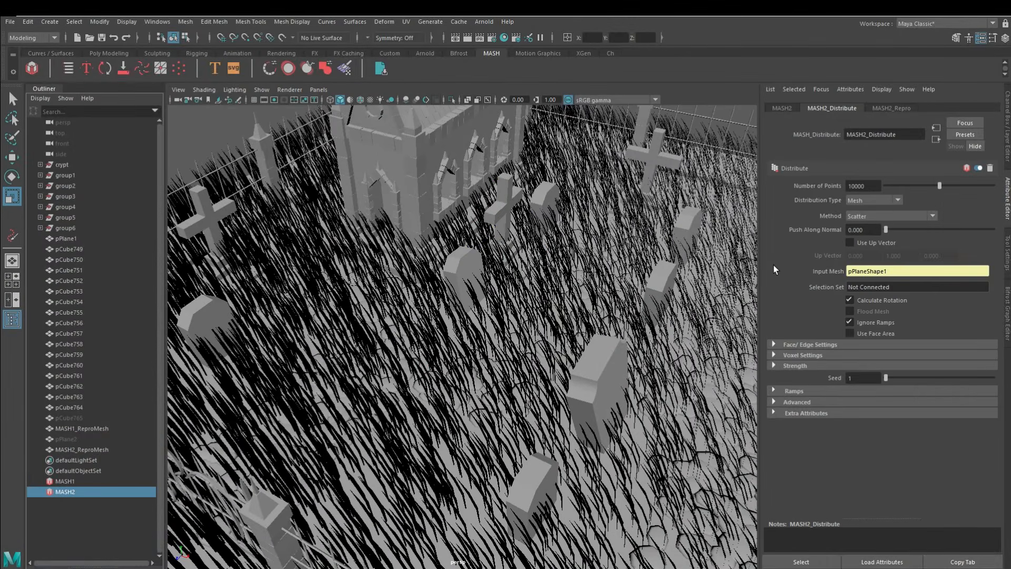
{"action": "left_click", "coordinate": [782, 109]}
{"action": "left_click", "coordinate": [819, 285]}
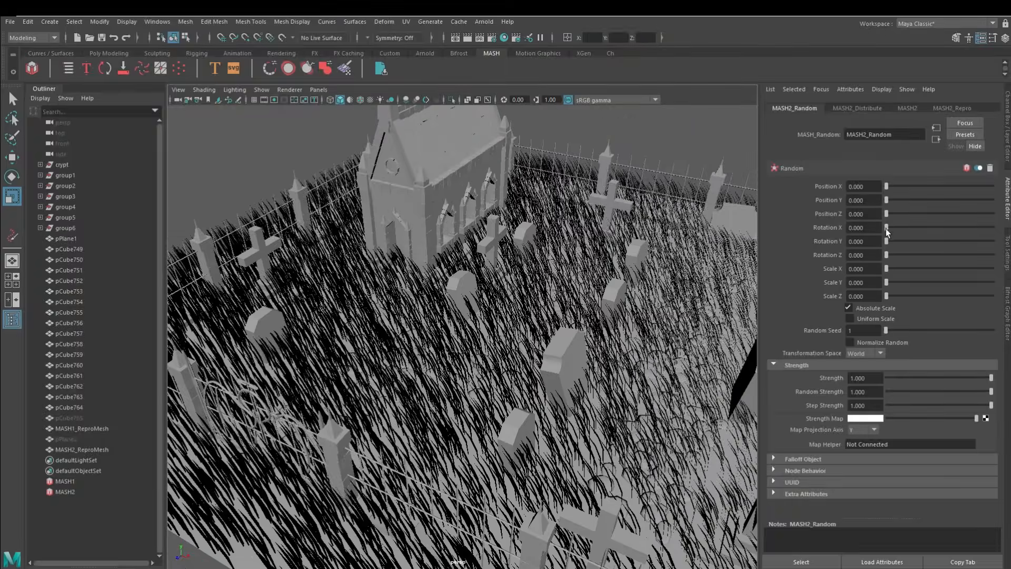
{"action": "left_click_drag", "start_coordinate": [887, 243], "coordinate": [996, 245]}
{"action": "left_click_drag", "start_coordinate": [526, 274], "coordinate": [663, 453], "text": "alt"}
{"action": "scroll", "coordinate": [506, 411], "scroll_direction": "up", "scroll_amount": 4}
Add a Strength node to the MASH2 network and create a falloff object for it
{"action": "left_click", "coordinate": [909, 109]}
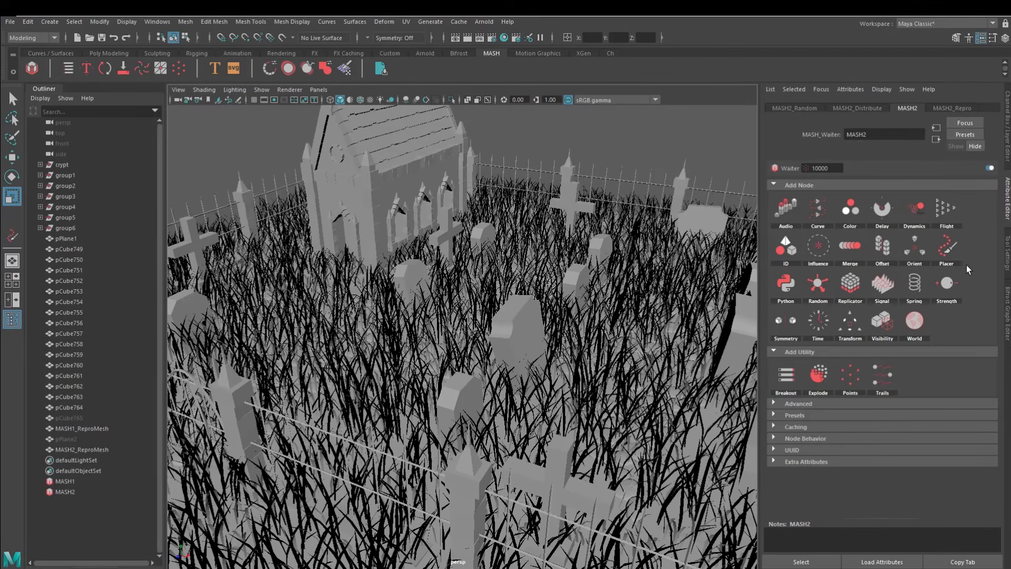
{"action": "left_click", "coordinate": [947, 287]}
{"action": "left_click_drag", "start_coordinate": [519, 311], "coordinate": [511, 298], "text": "alt"}
{"action": "left_click", "coordinate": [826, 285]}
{"action": "left_click", "coordinate": [826, 285]}
{"action": "left_click", "coordinate": [807, 336]}
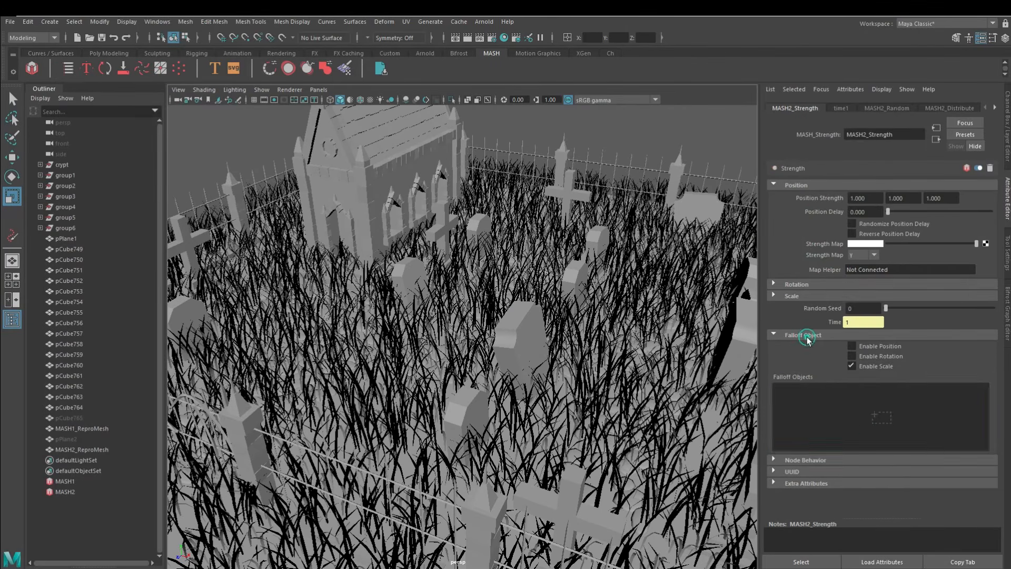
{"action": "right_click", "coordinate": [859, 423]}
{"action": "left_click", "coordinate": [875, 429]}
Move the spherical falloff around the graveyard to test its effect on the grass
{"action": "right_click_drag", "start_coordinate": [543, 287], "coordinate": [463, 282], "text": "alt"}
{"action": "left_click_drag", "start_coordinate": [447, 274], "coordinate": [403, 276]}
{"action": "right_click_drag", "start_coordinate": [519, 326], "coordinate": [506, 311], "text": "alt"}
{"action": "key", "text": "w"}
{"action": "left_click_drag", "start_coordinate": [462, 306], "coordinate": [484, 352]}
{"action": "right_click_drag", "start_coordinate": [484, 352], "coordinate": [548, 364], "text": "alt"}
{"action": "left_click_drag", "start_coordinate": [548, 363], "coordinate": [500, 324], "text": "alt"}
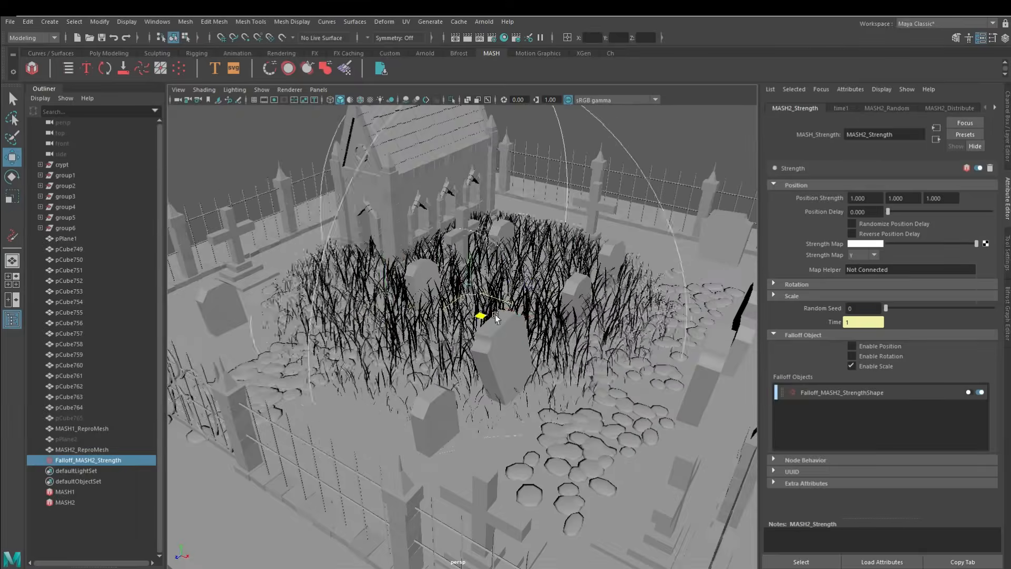
{"action": "left_click_drag", "start_coordinate": [501, 324], "coordinate": [535, 351], "text": "alt"}
Invert the Strength node's falloff so grass is removed inside its volume
{"action": "left_click", "coordinate": [873, 398]}
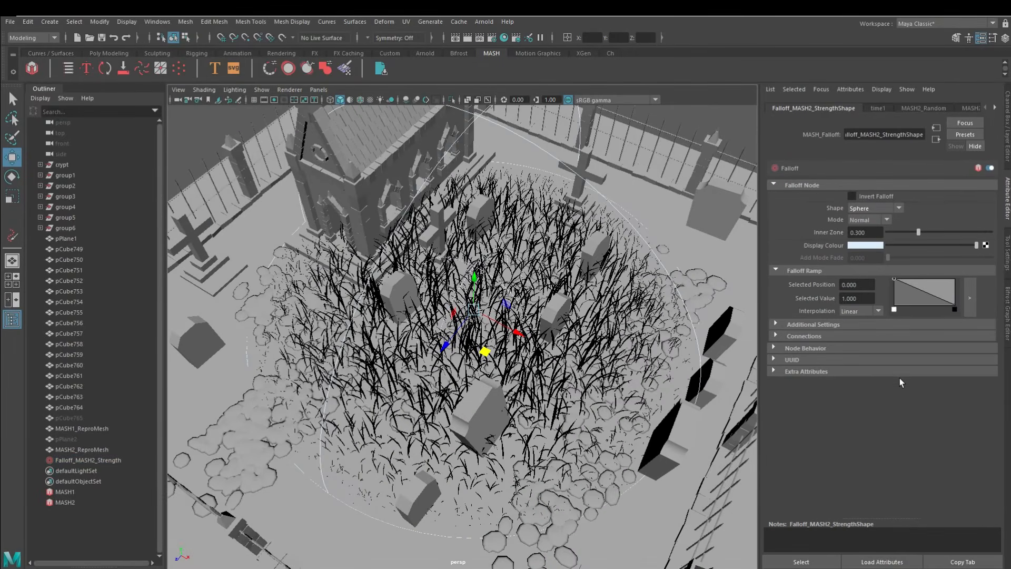
{"action": "left_click", "coordinate": [852, 196]}
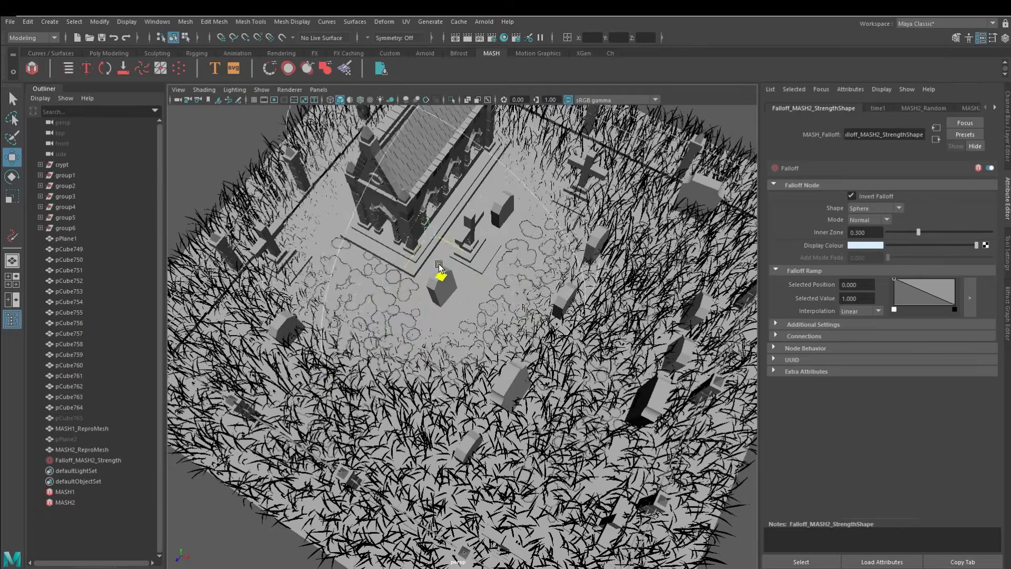
{"action": "left_click_drag", "start_coordinate": [439, 266], "coordinate": [442, 295]}
{"action": "left_click_drag", "start_coordinate": [448, 327], "coordinate": [474, 327], "text": "alt"}
{"action": "left_click_drag", "start_coordinate": [421, 327], "coordinate": [496, 347]}
Set the falloff shape to Mesh and connect the pebble mesh MASH1_ReproMesh as its input shape
{"action": "left_click", "coordinate": [887, 209]}
{"action": "left_click", "coordinate": [875, 263]}
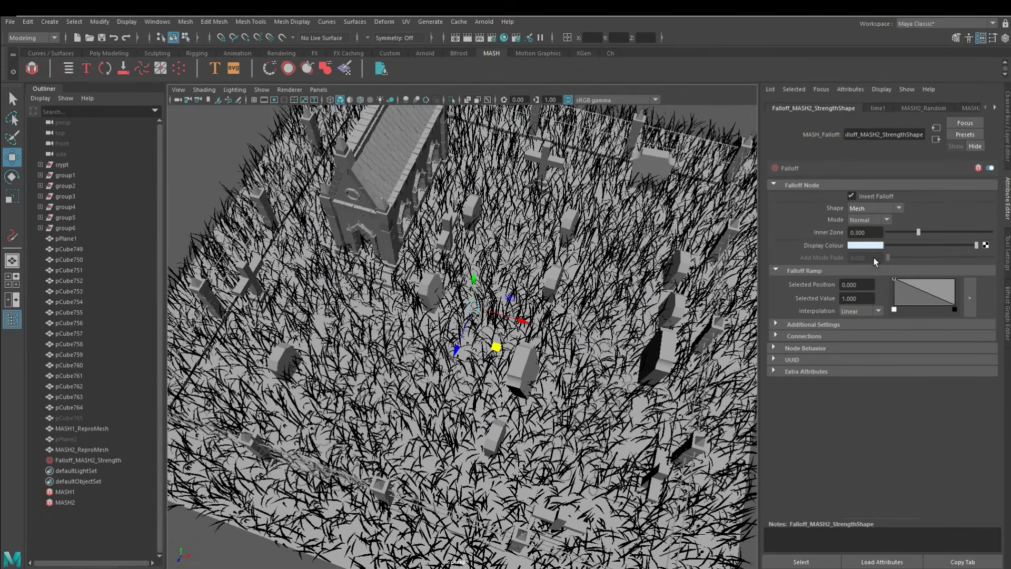
{"action": "left_click", "coordinate": [820, 334]}
{"action": "left_click_drag", "start_coordinate": [448, 379], "coordinate": [492, 345], "text": "alt"}
{"action": "scroll", "coordinate": [422, 354], "scroll_direction": "up", "scroll_amount": 6}
{"action": "left_click", "coordinate": [102, 429]}
{"action": "left_click", "coordinate": [100, 449]}
{"action": "left_click", "coordinate": [101, 427]}
{"action": "scroll", "coordinate": [479, 369], "scroll_direction": "down", "scroll_amount": 3}
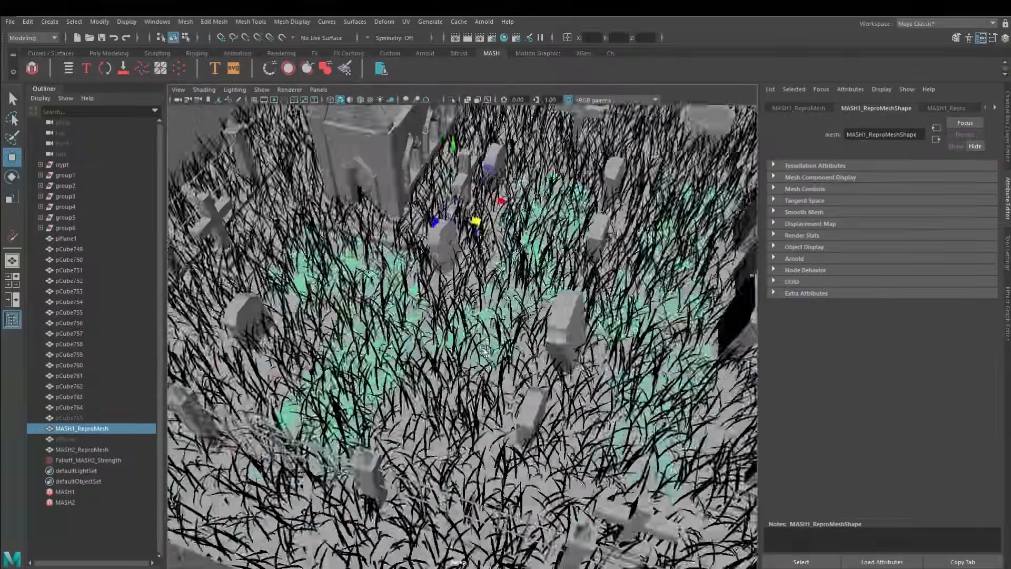
{"action": "left_click", "coordinate": [79, 460]}
{"action": "scroll", "coordinate": [606, 326], "scroll_direction": "down", "scroll_amount": 4}
{"action": "left_click_drag", "start_coordinate": [606, 327], "coordinate": [590, 310], "text": "alt"}
{"action": "scroll", "coordinate": [590, 310], "scroll_direction": "up", "scroll_amount": 1}
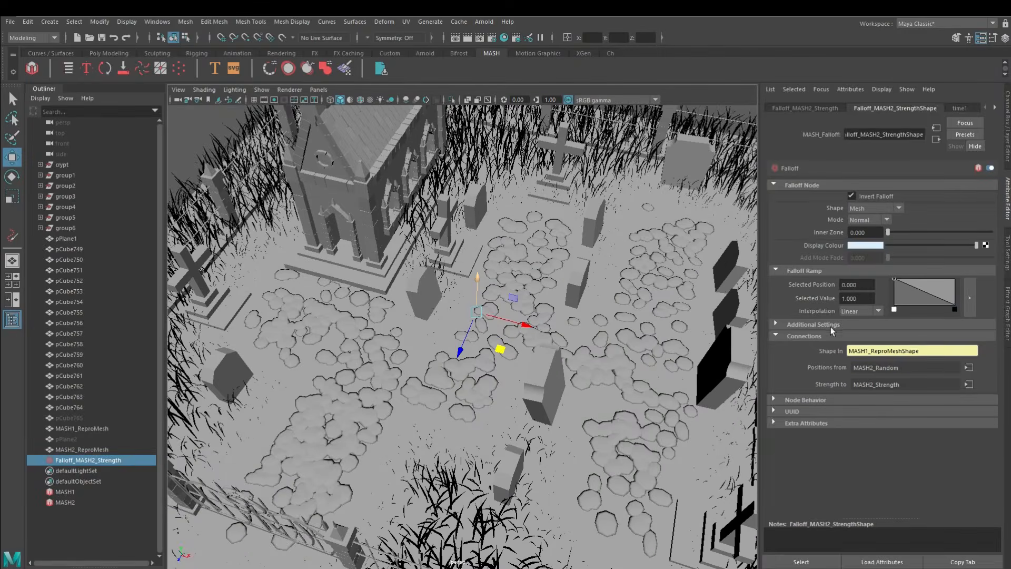
Set the pebble falloff's custom shape radius to 0.1 and reduce its inner zone to the minimum
{"action": "left_click", "coordinate": [831, 327]}
{"action": "left_click_drag", "start_coordinate": [900, 339], "coordinate": [892, 339]}
{"action": "left_click_drag", "start_coordinate": [551, 350], "coordinate": [746, 299], "text": "alt"}
{"action": "left_click_drag", "start_coordinate": [891, 337], "coordinate": [843, 377]}
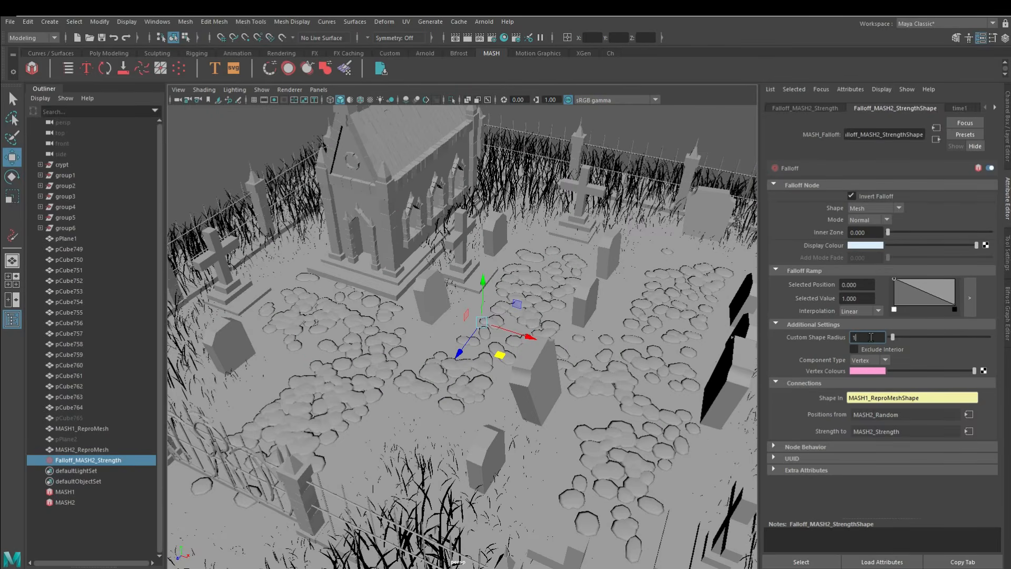
{"action": "left_click", "coordinate": [871, 337]}
{"action": "type", "text": "1"}
{"action": "key", "text": "Return"}
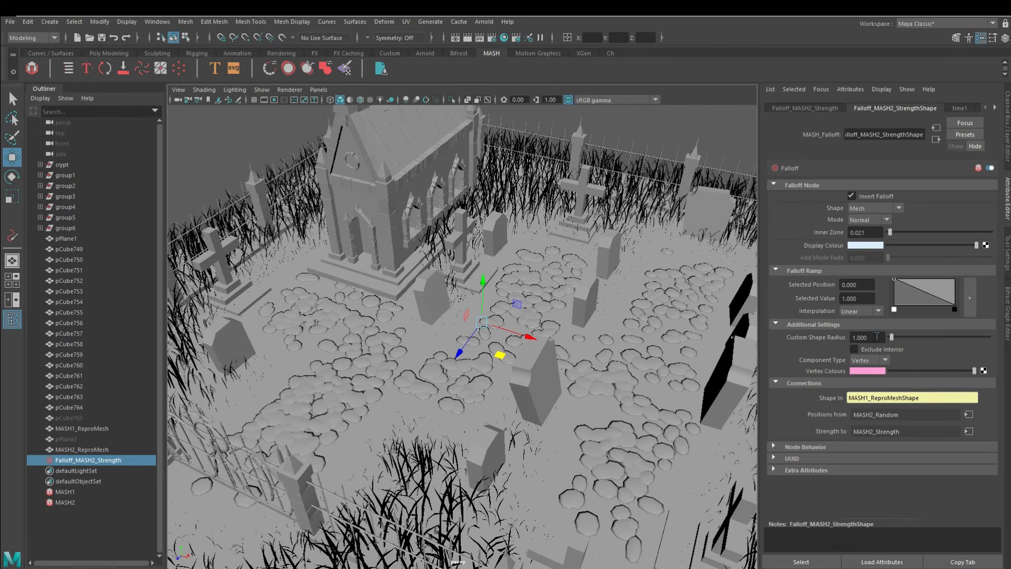
{"action": "type", "text": "0.5"}
{"action": "key", "text": "Return"}
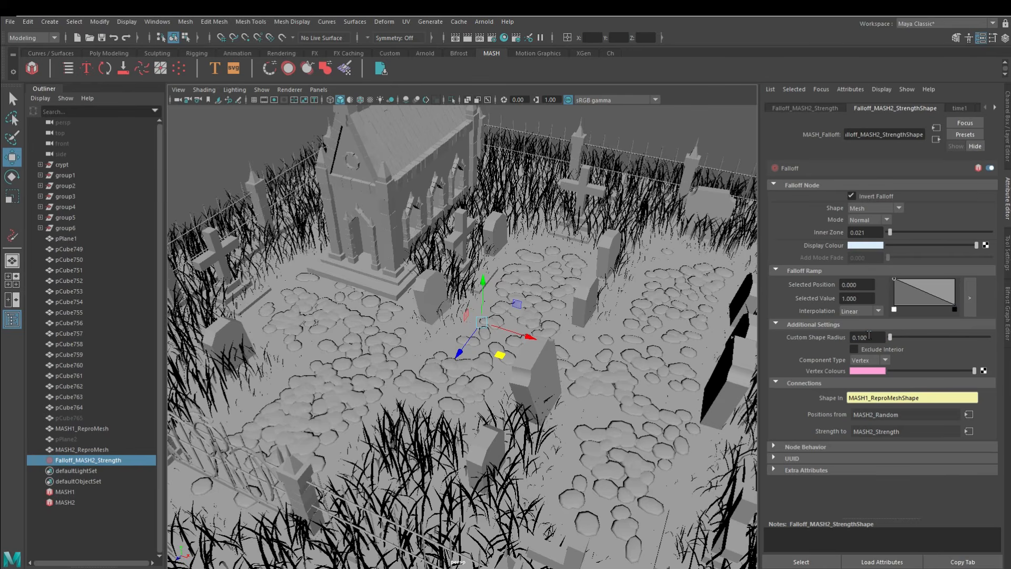
{"action": "key", "text": "Return"}
{"action": "left_click_drag", "start_coordinate": [753, 430], "coordinate": [399, 379], "text": "alt"}
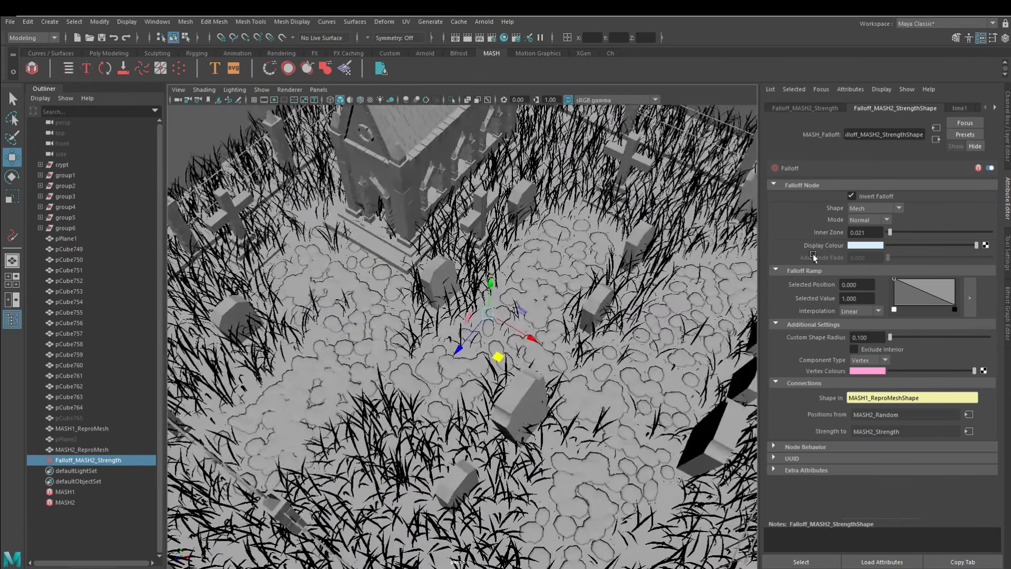
{"action": "mouse_move", "coordinate": [889, 232]}
{"action": "left_mouse_down"}
{"action": "mouse_move", "coordinate": [927, 233]}
{"action": "mouse_move", "coordinate": [889, 232]}
{"action": "left_mouse_up"}
Combine the gravestones, crosses and crypt base into one mesh and delete its history
{"action": "left_click_drag", "start_coordinate": [422, 329], "coordinate": [460, 330], "text": "alt"}
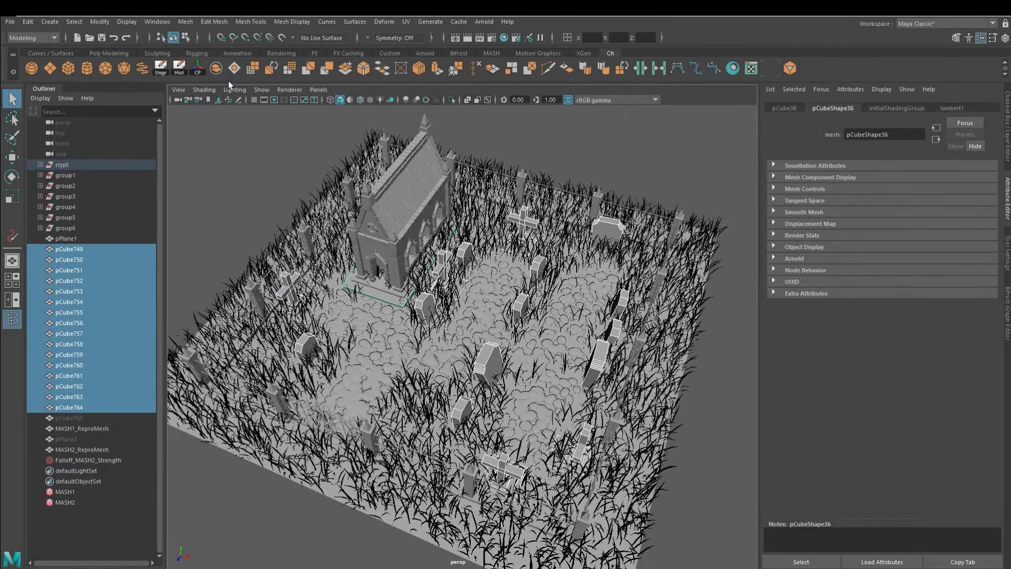
{"action": "left_click", "coordinate": [180, 67]}
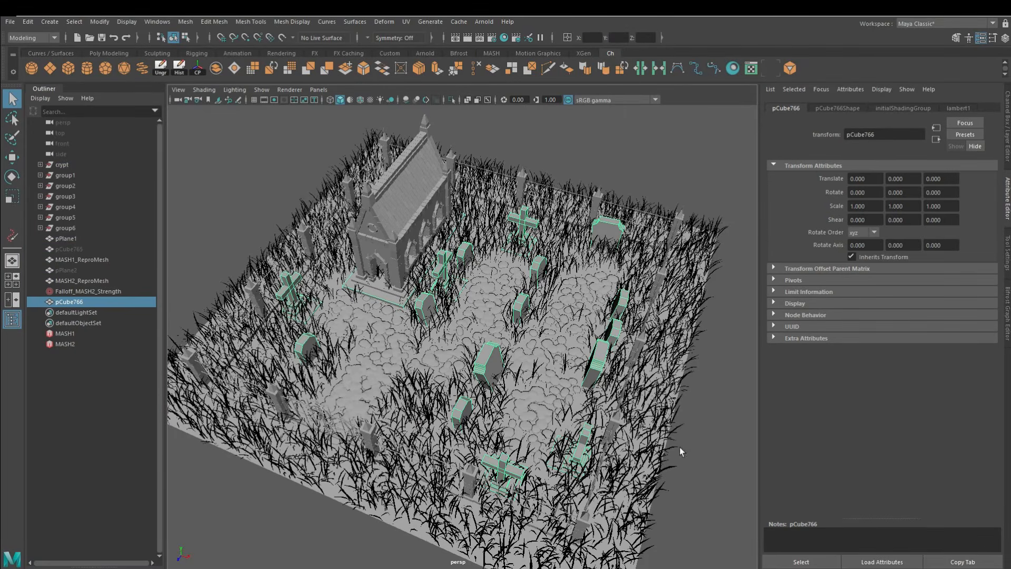
Add a second Strength node to the MASH2 network and create a falloff object for it
{"action": "left_click", "coordinate": [65, 344]}
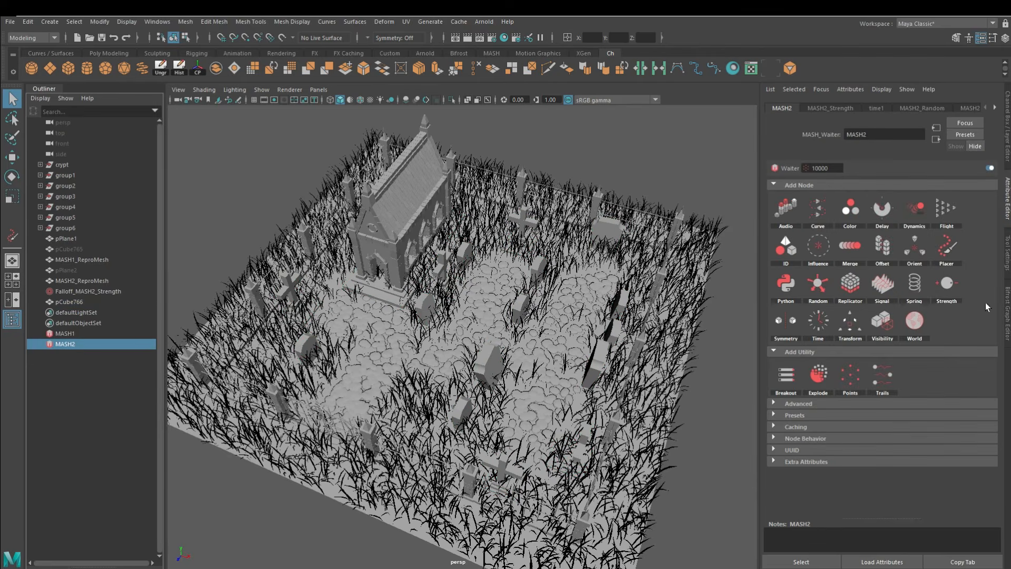
{"action": "left_click", "coordinate": [838, 109]}
{"action": "left_click", "coordinate": [790, 109]}
{"action": "left_click", "coordinate": [948, 289]}
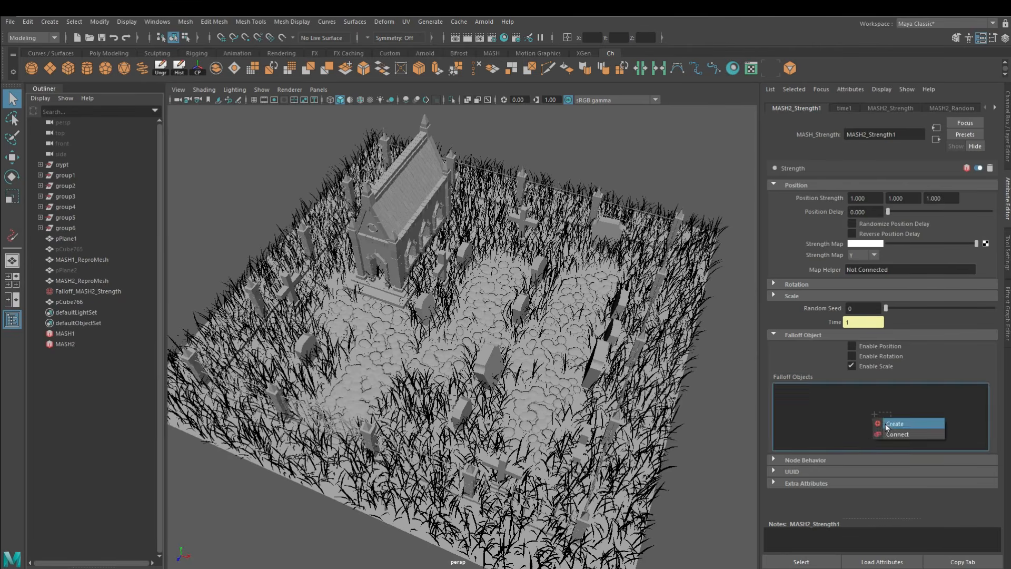
{"action": "left_click", "coordinate": [895, 424]}
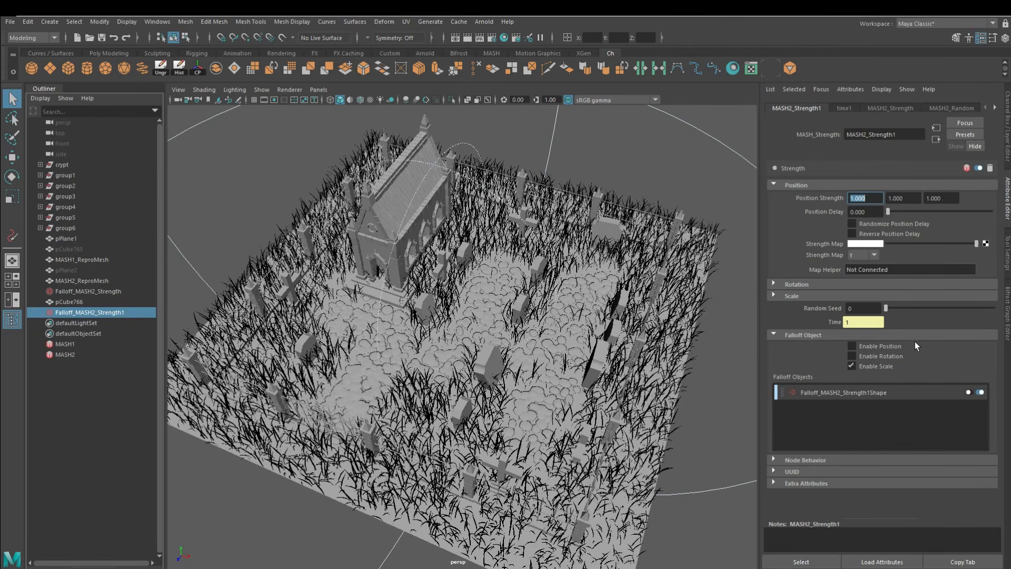
Invert the second falloff, set its shape to Mesh and connect the combined gravestone mesh pCube766 as its input
{"action": "left_click", "coordinate": [864, 393]}
{"action": "left_click", "coordinate": [861, 196]}
{"action": "left_click", "coordinate": [874, 208]}
{"action": "left_click", "coordinate": [864, 219]}
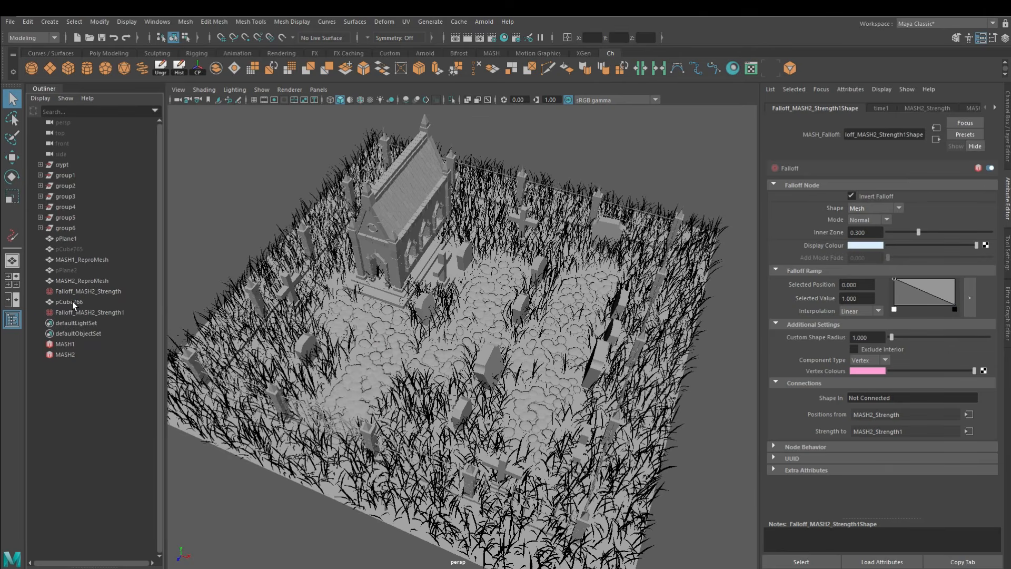
{"action": "middle_click_drag", "start_coordinate": [872, 386], "coordinate": [874, 398]}
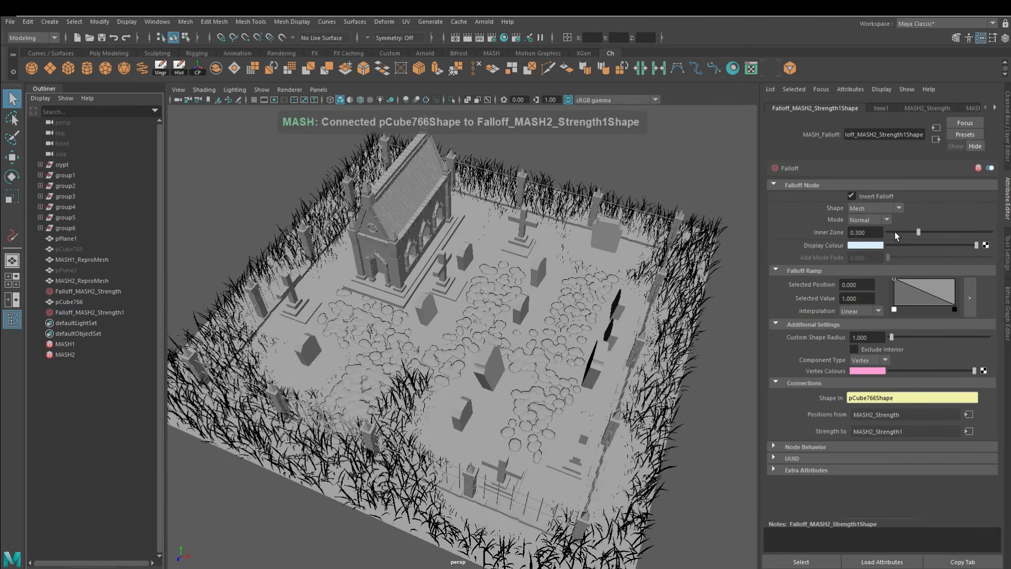
Set the gravestone falloff's inner zone to 0 and its custom shape radius to 0.3
{"action": "left_click_drag", "start_coordinate": [896, 232], "coordinate": [890, 232]}
{"action": "left_click_drag", "start_coordinate": [890, 337], "coordinate": [889, 337]}
{"action": "left_click_drag", "start_coordinate": [569, 327], "coordinate": [472, 339], "text": "alt"}
{"action": "right_click_drag", "start_coordinate": [472, 339], "coordinate": [558, 361], "text": "alt"}
{"action": "left_click_drag", "start_coordinate": [890, 337], "coordinate": [890, 338]}
{"action": "left_click_drag", "start_coordinate": [554, 335], "coordinate": [383, 380], "text": "alt"}
{"action": "double_click", "coordinate": [880, 338]}
{"action": "type", "text": ".3"}
{"action": "key", "text": "Return"}
Examine the grass around the pebble paths, gravestones, fence and ground edges from several angles and distances
{"action": "left_click_drag", "start_coordinate": [405, 345], "coordinate": [428, 315], "text": "alt"}
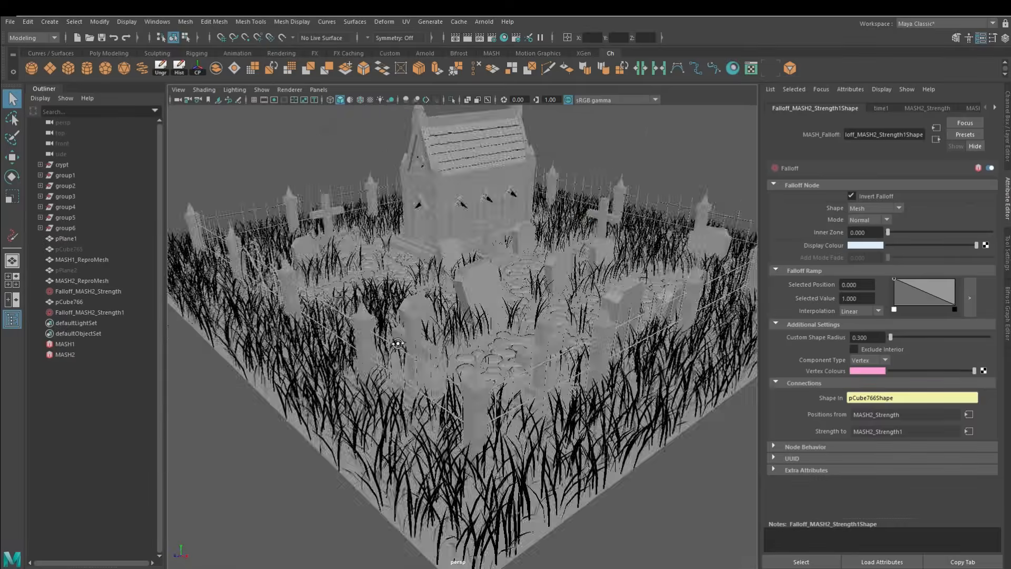
{"action": "right_click_drag", "start_coordinate": [428, 315], "coordinate": [465, 329], "text": "alt"}
{"action": "left_click_drag", "start_coordinate": [464, 328], "coordinate": [607, 368], "text": "alt"}
{"action": "right_click_drag", "start_coordinate": [607, 368], "coordinate": [532, 358], "text": "alt"}
{"action": "left_click_drag", "start_coordinate": [532, 359], "coordinate": [479, 383], "text": "alt"}
{"action": "right_click_drag", "start_coordinate": [479, 384], "coordinate": [522, 402], "text": "alt"}
{"action": "left_click_drag", "start_coordinate": [523, 401], "coordinate": [447, 420], "text": "alt"}
{"action": "right_click_drag", "start_coordinate": [447, 419], "coordinate": [392, 371], "text": "alt"}
{"action": "mouse_move", "coordinate": [393, 371]}
{"action": "middle_mouse_down", "text": "alt"}
{"action": "mouse_move", "coordinate": [371, 393]}
{"action": "mouse_move", "coordinate": [379, 379]}
{"action": "middle_mouse_up", "text": "alt"}
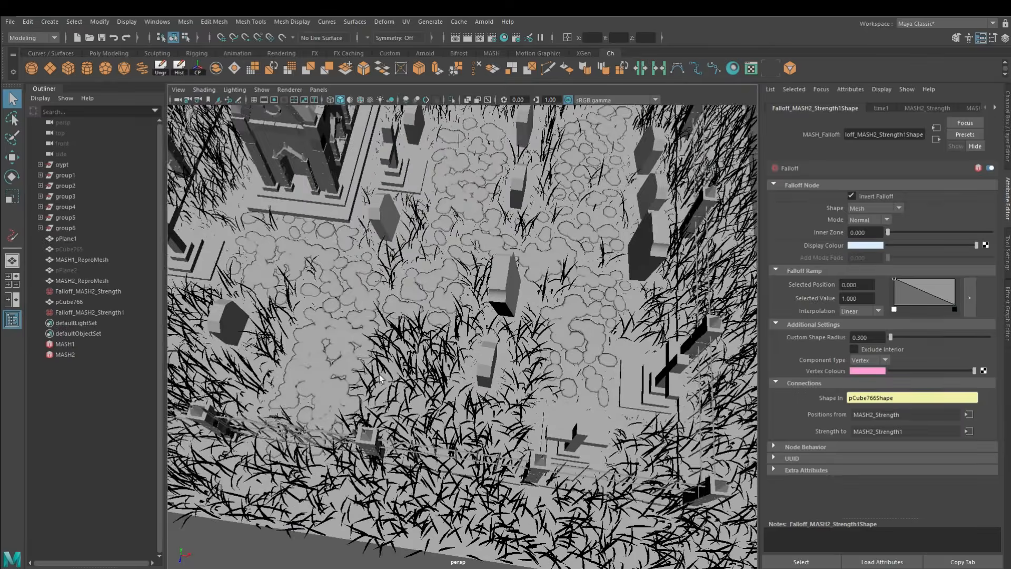
{"action": "left_click_drag", "start_coordinate": [539, 353], "coordinate": [489, 334], "text": "alt"}
{"action": "right_click_drag", "start_coordinate": [490, 334], "coordinate": [501, 366], "text": "alt"}
{"action": "left_click_drag", "start_coordinate": [501, 366], "coordinate": [469, 413], "text": "alt"}
{"action": "left_click", "coordinate": [342, 520]}
{"action": "left_click_drag", "start_coordinate": [348, 510], "coordinate": [499, 467], "text": "alt"}
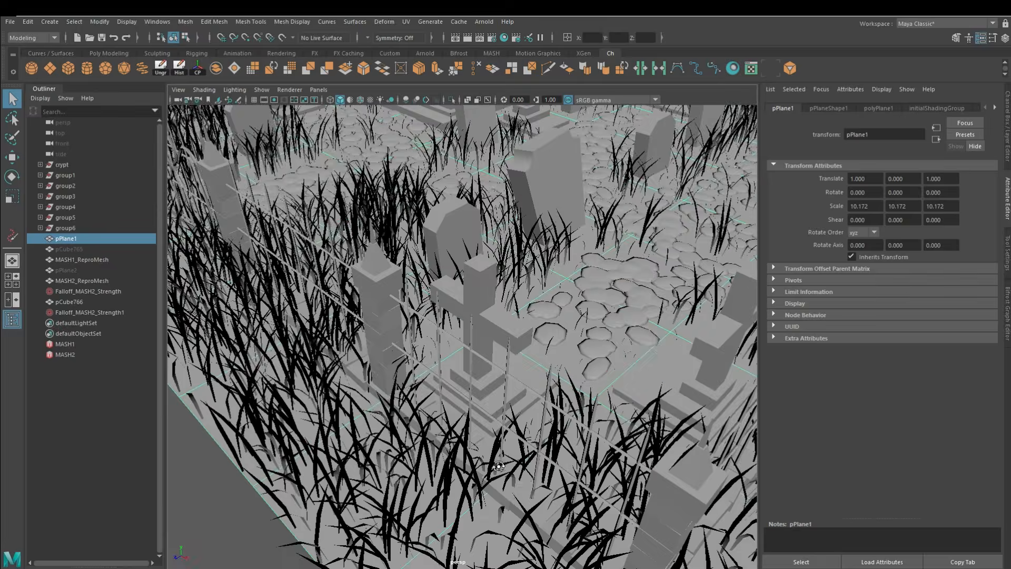
{"action": "left_click_drag", "start_coordinate": [448, 395], "coordinate": [361, 267], "text": "alt"}
{"action": "left_click", "coordinate": [677, 416]}
{"action": "left_click_drag", "start_coordinate": [504, 404], "coordinate": [487, 369], "text": "alt"}
{"action": "middle_click_drag", "start_coordinate": [487, 368], "coordinate": [485, 361], "text": "alt"}
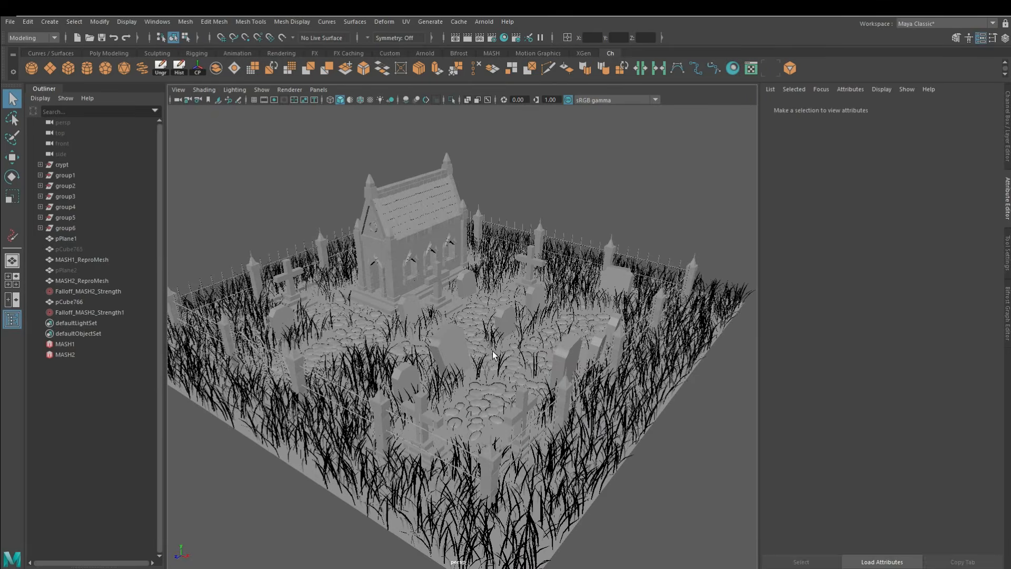